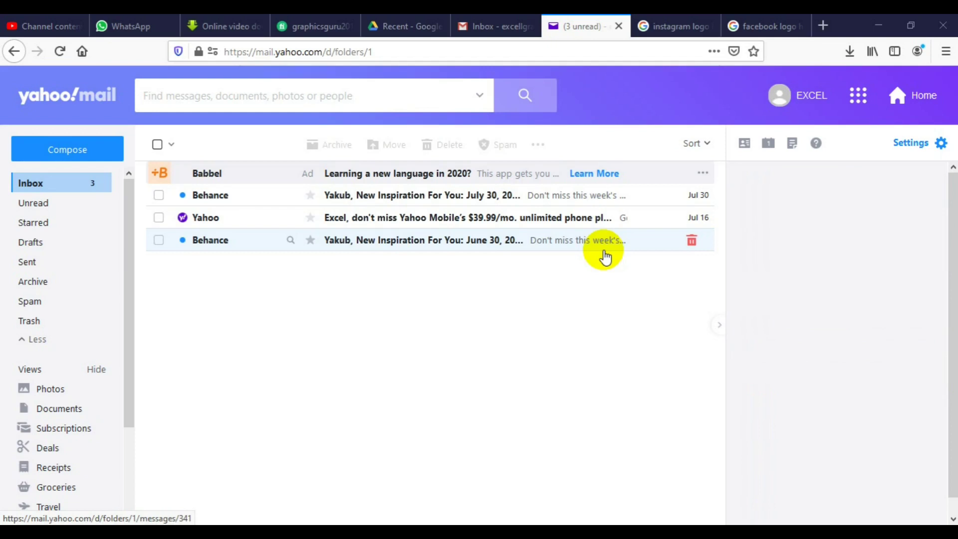
{"action": "left_click", "coordinate": [604, 252]}
{"action": "left_click", "coordinate": [604, 255]}
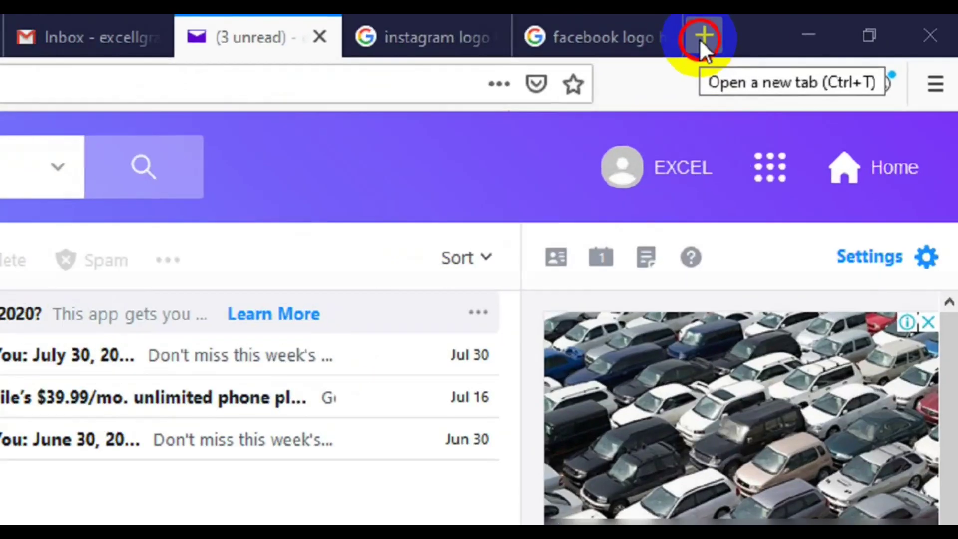
{"action": "left_click", "coordinate": [823, 26]}
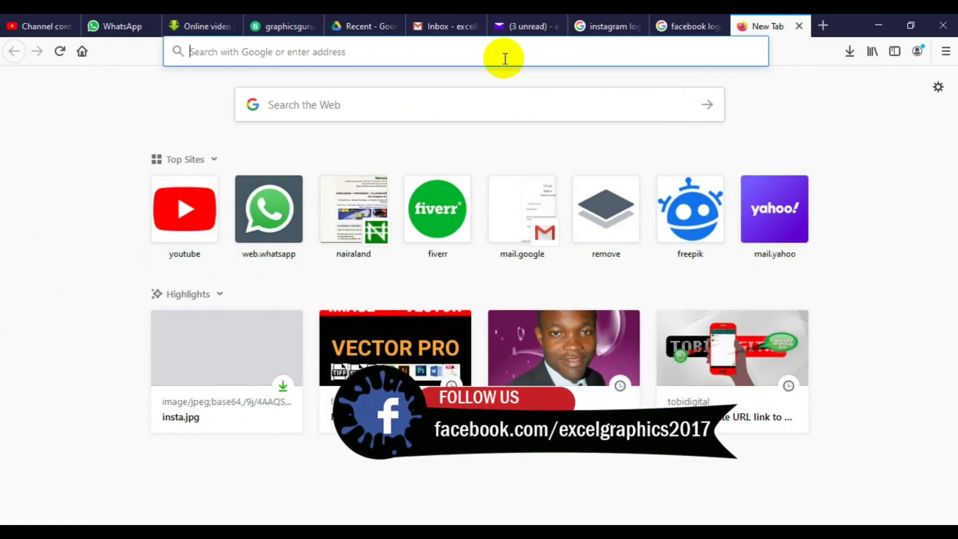
{"action": "left_click", "coordinate": [505, 58]}
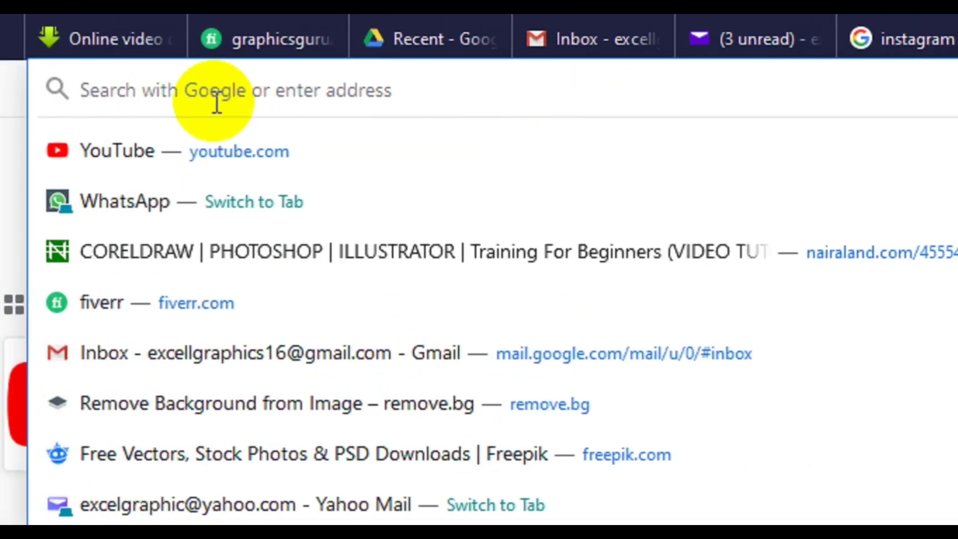
{"action": "type", "text": "www"}
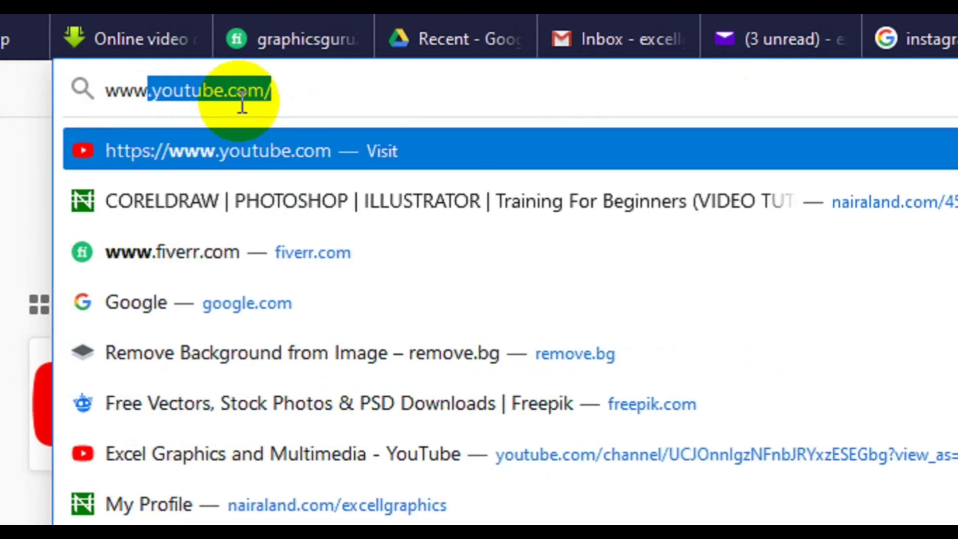
{"action": "type", "text": ".pay"}
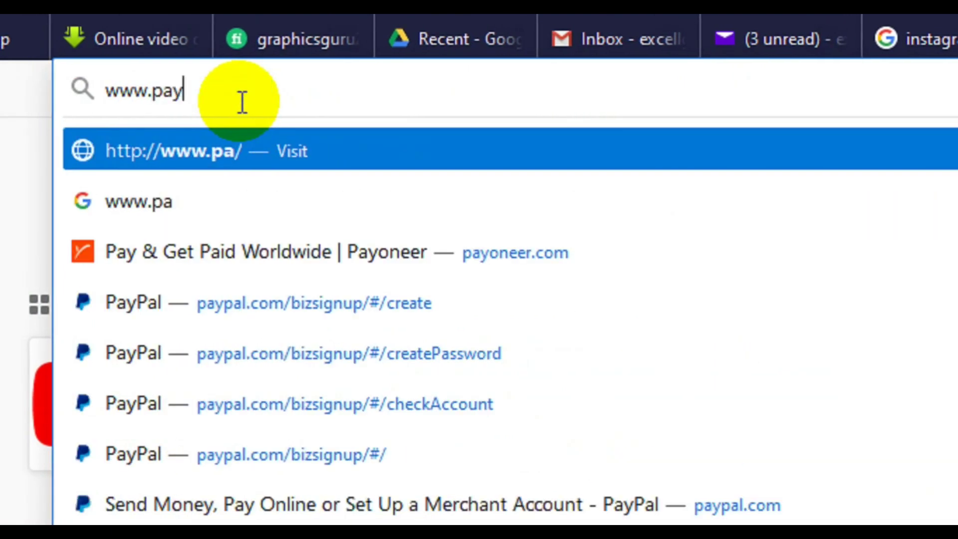
{"action": "type", "text": "pal"}
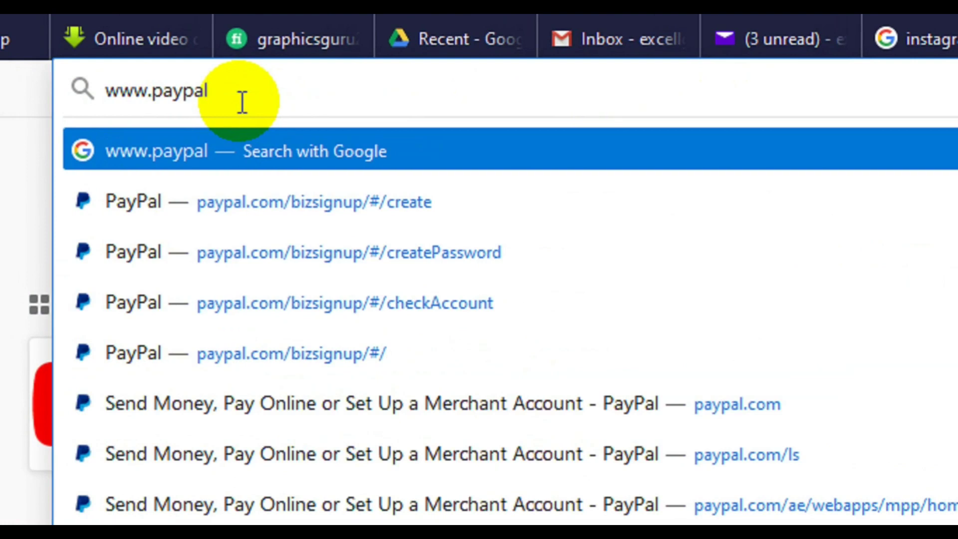
{"action": "type", "text": ".com/"}
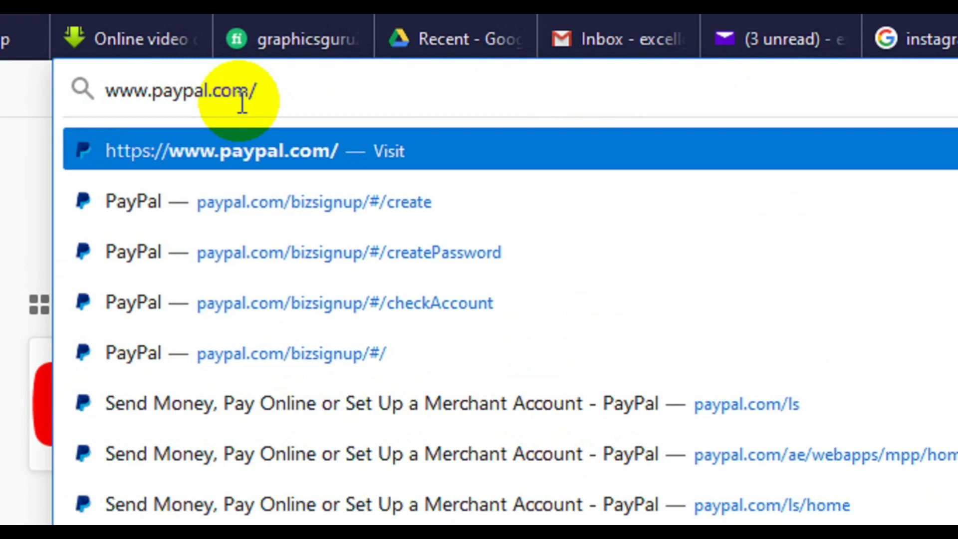
{"action": "type", "text": "ls"}
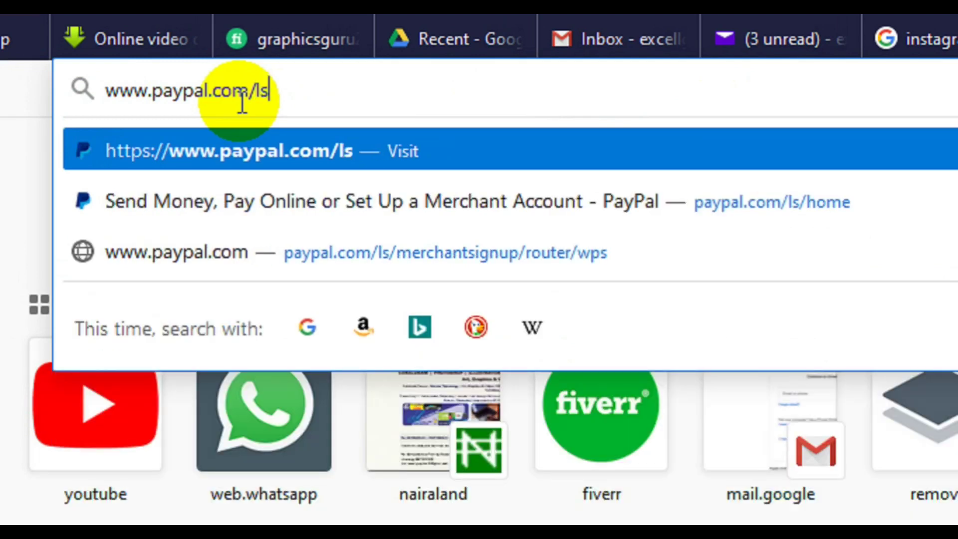
{"action": "key", "text": "Return"}
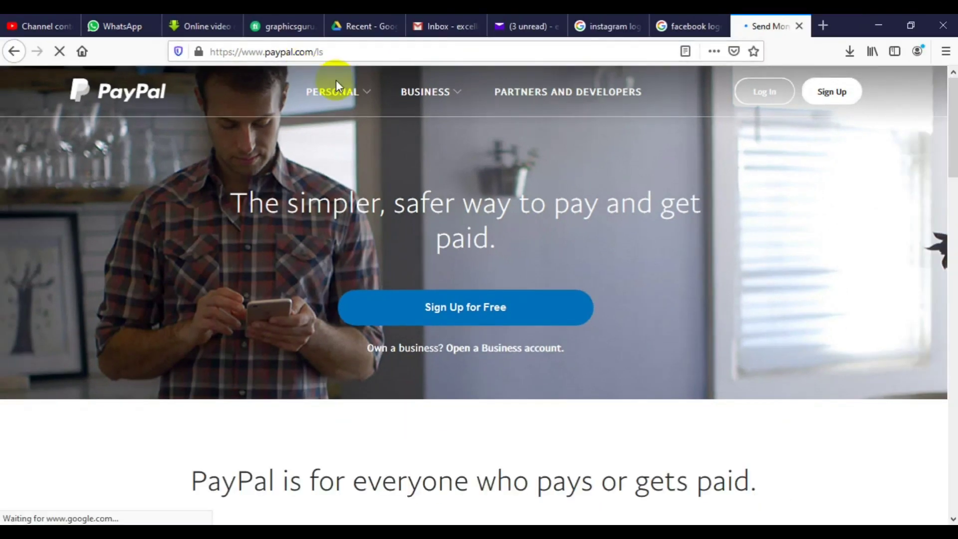
{"action": "left_click", "coordinate": [346, 91]}
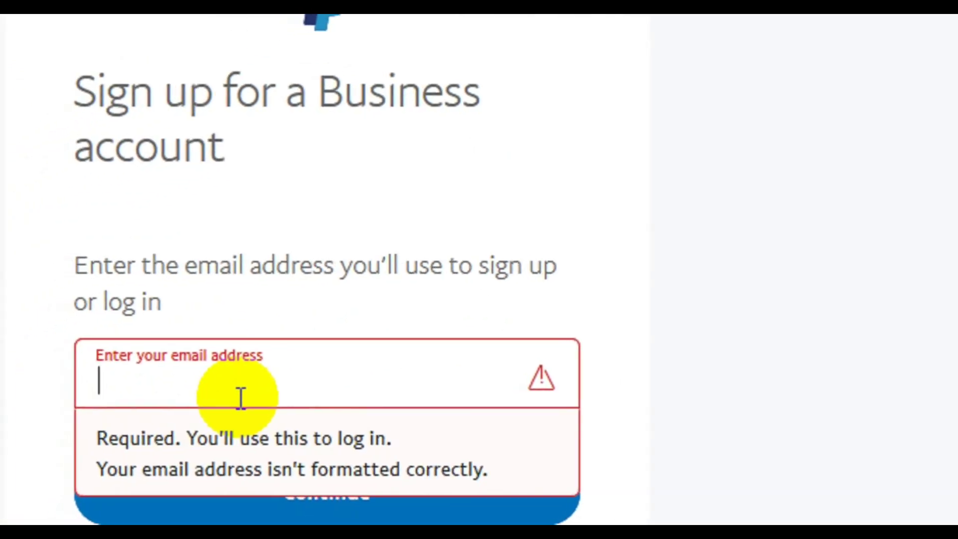
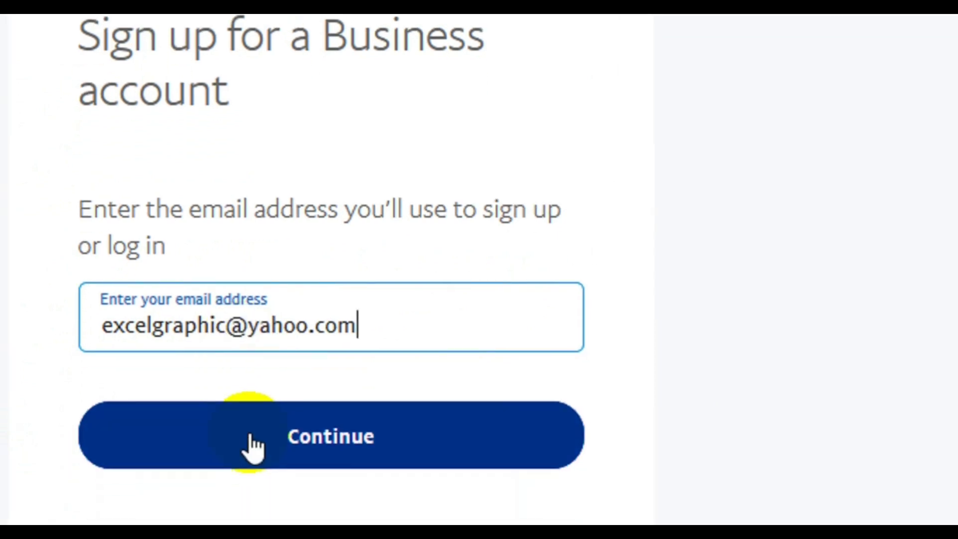
Enter the account email address and continue to the create-password step.
{"action": "left_click", "coordinate": [253, 426]}
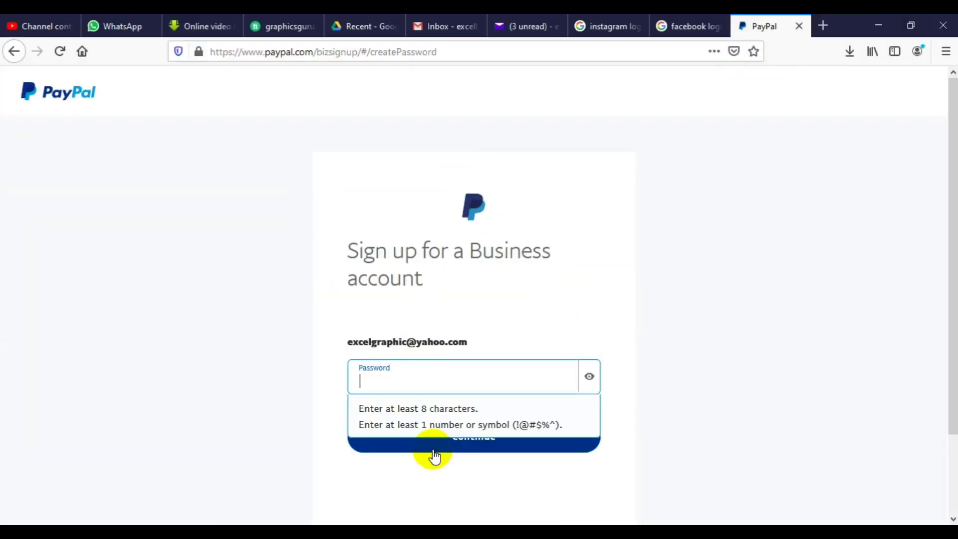
{"action": "left_click", "coordinate": [650, 402]}
Enter the account password and continue to the 'Tell us about your business' form.
{"action": "left_click", "coordinate": [428, 373]}
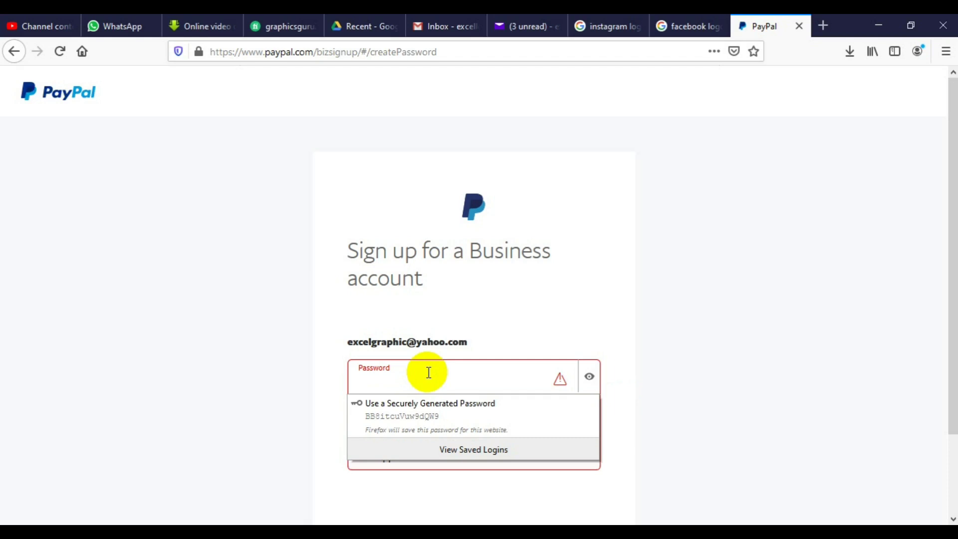
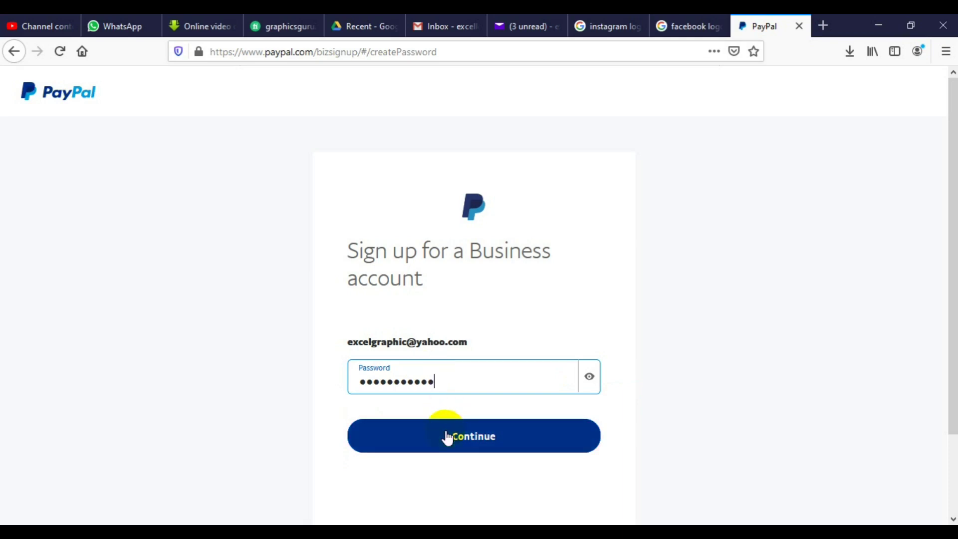
{"action": "left_click", "coordinate": [524, 438]}
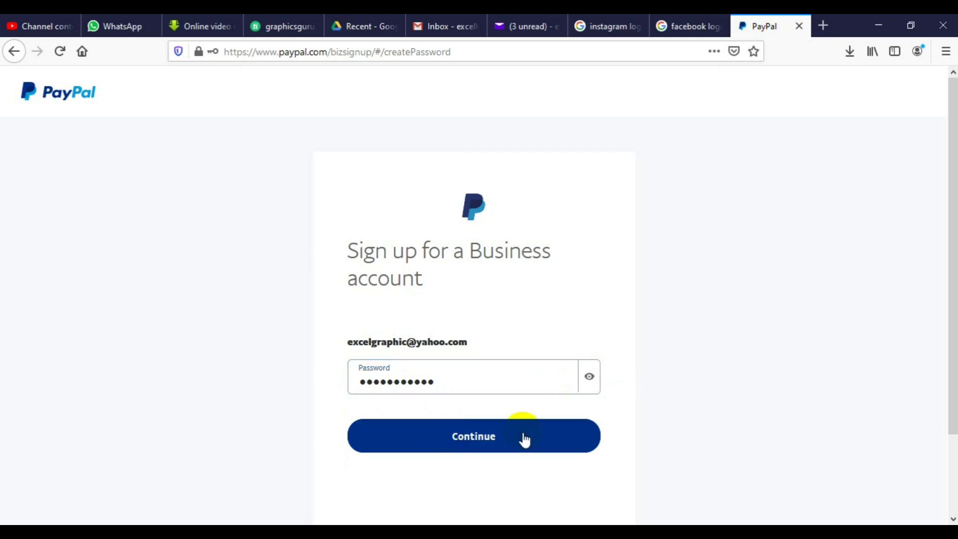
{"action": "left_click", "coordinate": [524, 438]}
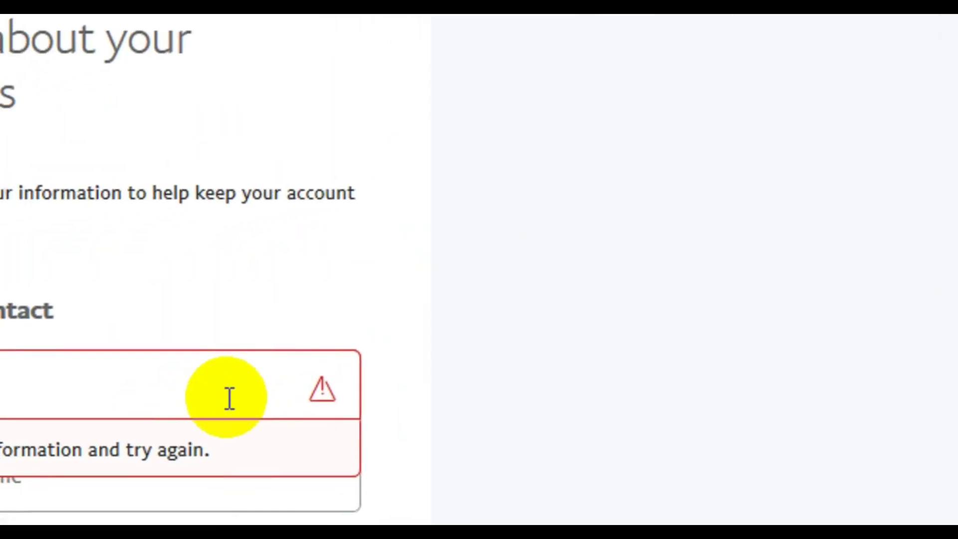
Enter the contact's legal first and last names and the business name 'Excel Graphics Add Multimedia'.
{"action": "left_click", "coordinate": [230, 398]}
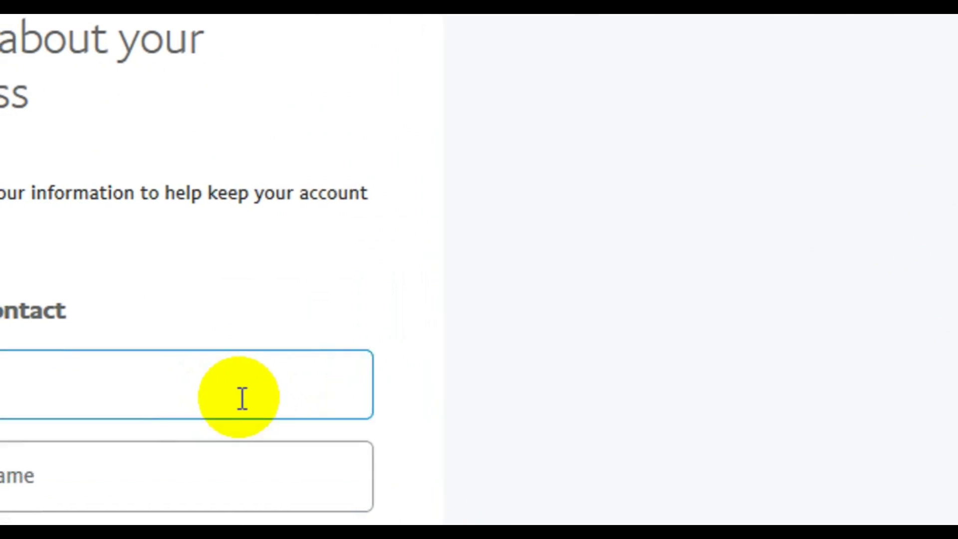
{"action": "left_click", "coordinate": [190, 465]}
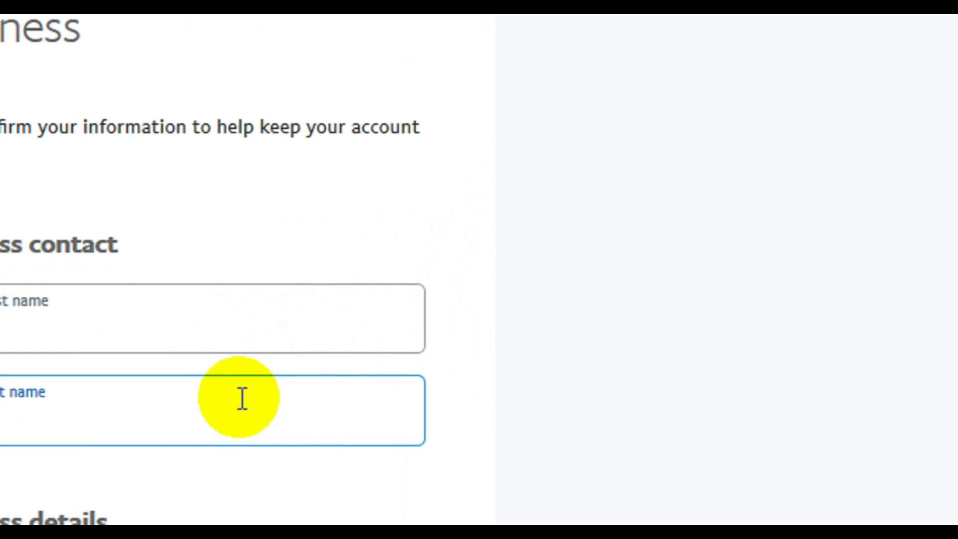
{"action": "type", "text": "b"}
{"action": "left_click", "coordinate": [194, 440]}
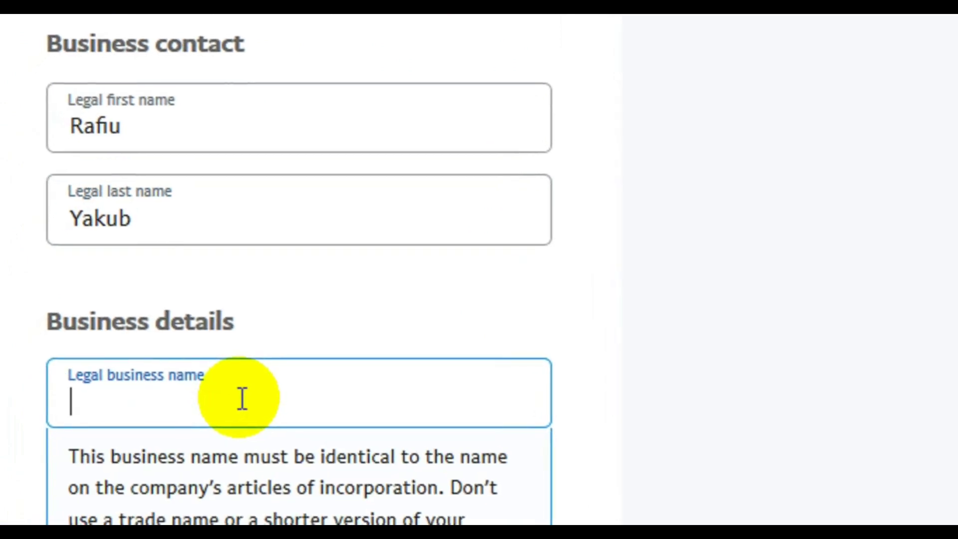
{"action": "type", "text": "Ex"}
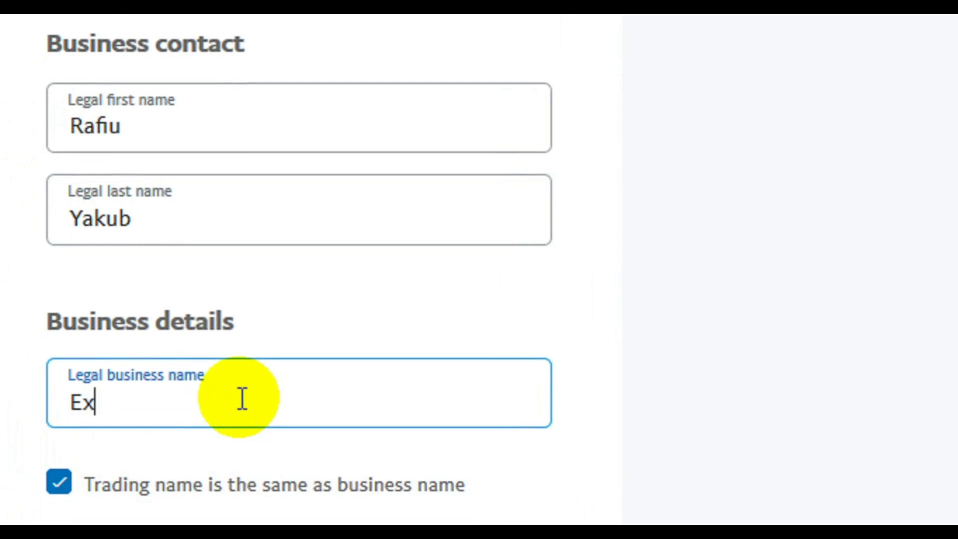
{"action": "type", "text": "cel"}
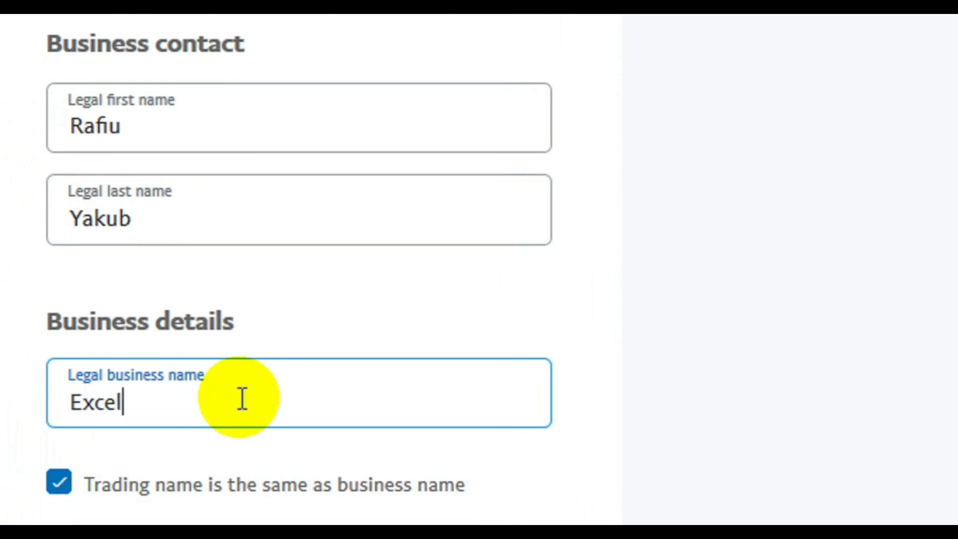
{"action": "type", "text": " Graphics"}
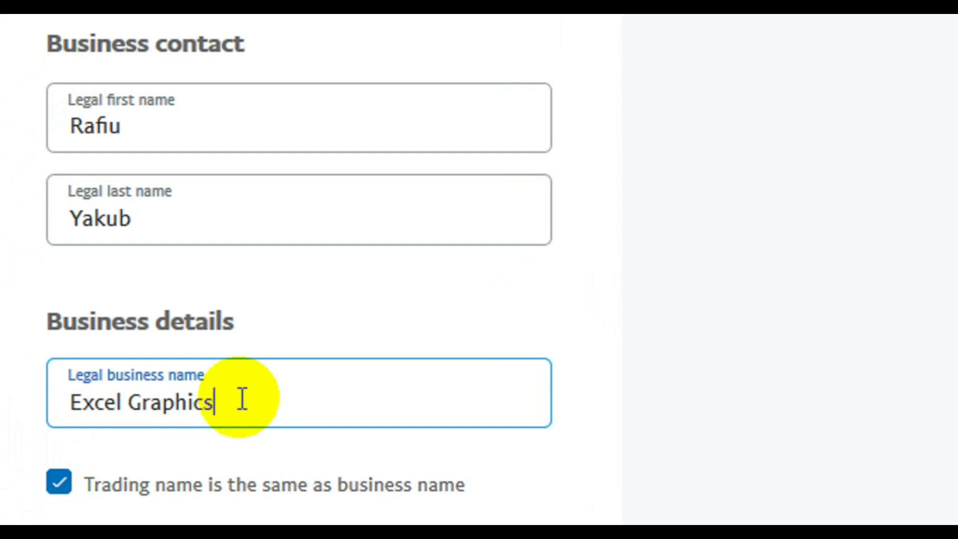
{"action": "type", "text": " Add Multimed"}
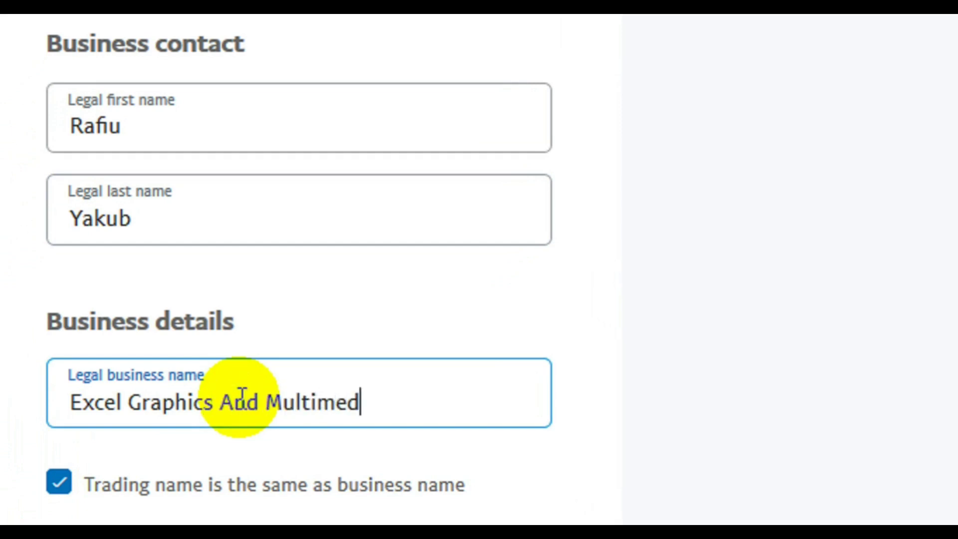
{"action": "type", "text": "ia"}
Enter the business phone number, which is currently under the +266 country code.
{"action": "scroll", "coordinate": [366, 449], "scroll_direction": "down", "scroll_amount": 1}
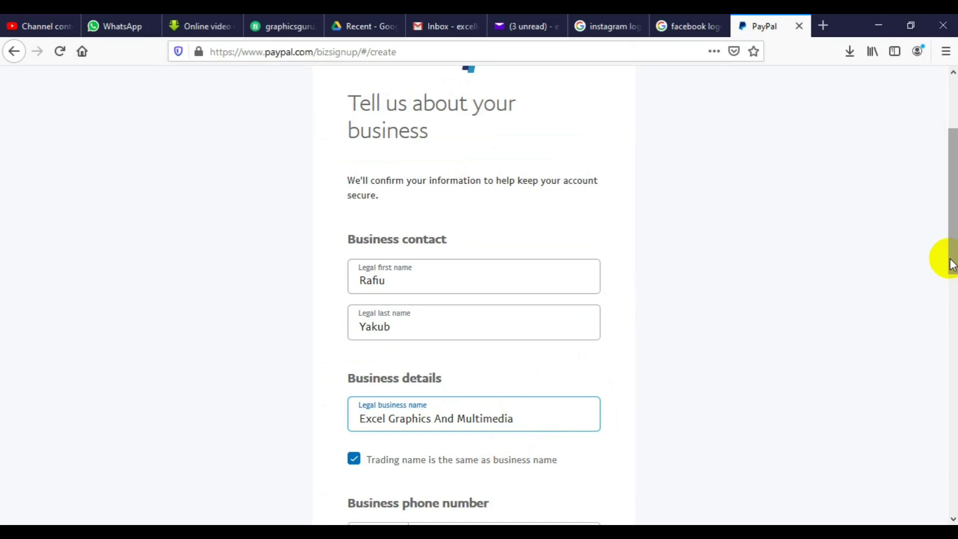
{"action": "left_click_drag", "start_coordinate": [951, 264], "coordinate": [949, 340]}
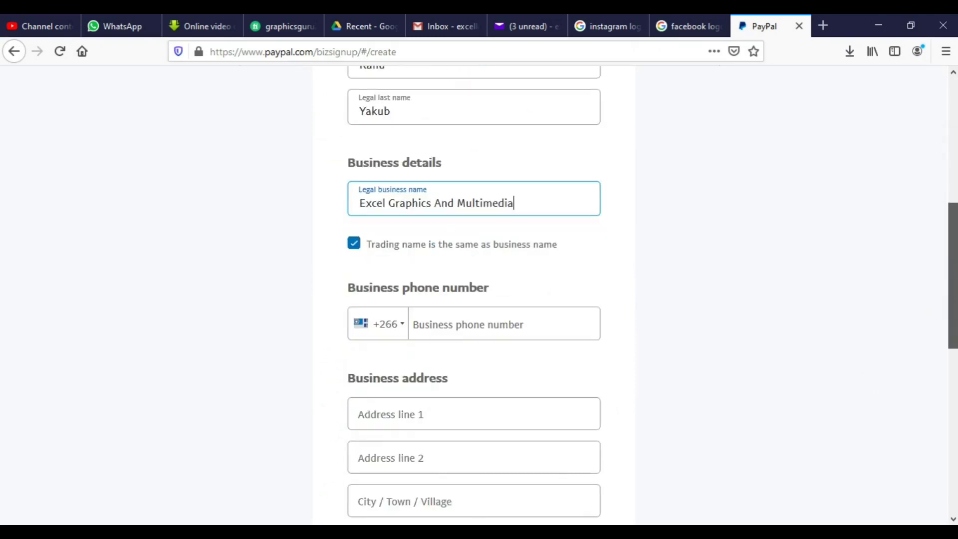
{"action": "scroll", "coordinate": [949, 299], "scroll_direction": "down", "scroll_amount": 1}
{"action": "scroll", "coordinate": [949, 299], "scroll_direction": "down", "scroll_amount": 1}
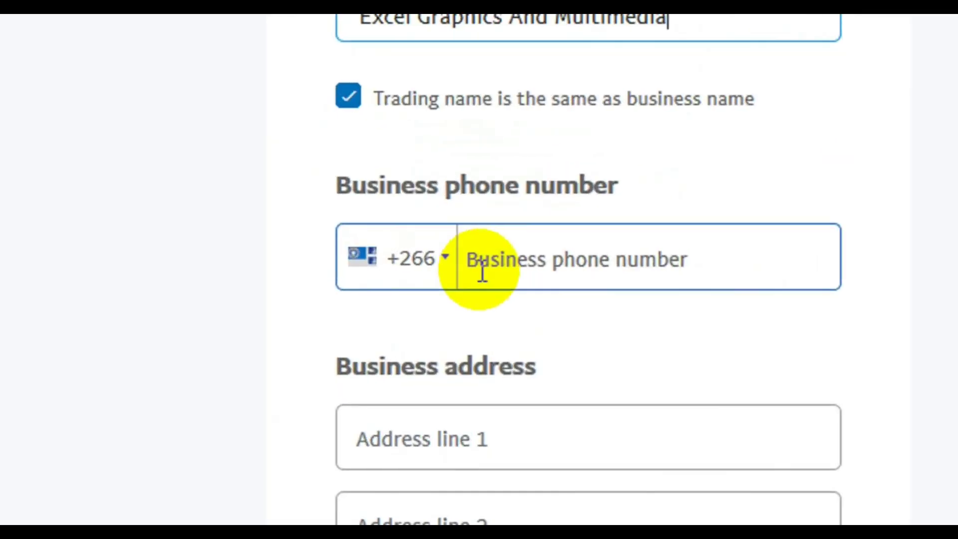
{"action": "left_click", "coordinate": [482, 272]}
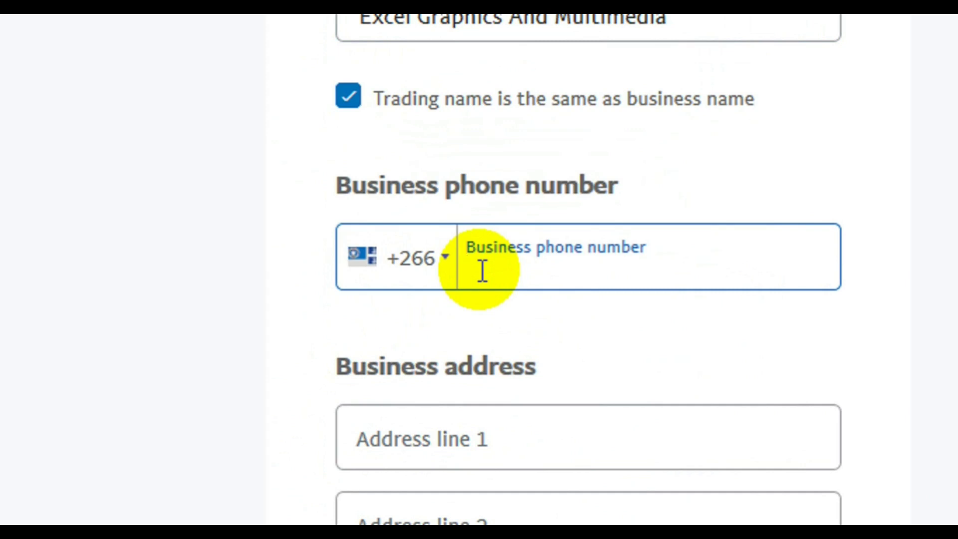
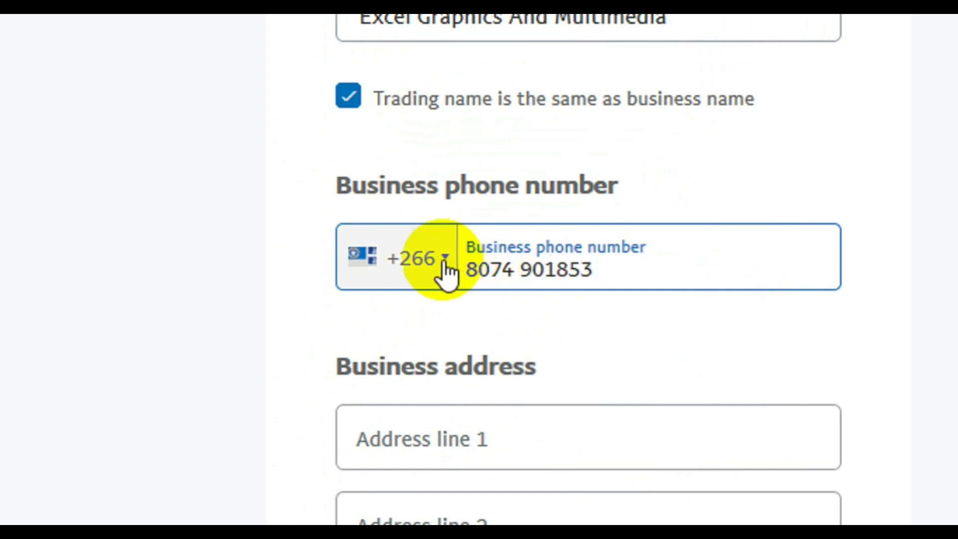
{"action": "left_click", "coordinate": [444, 264]}
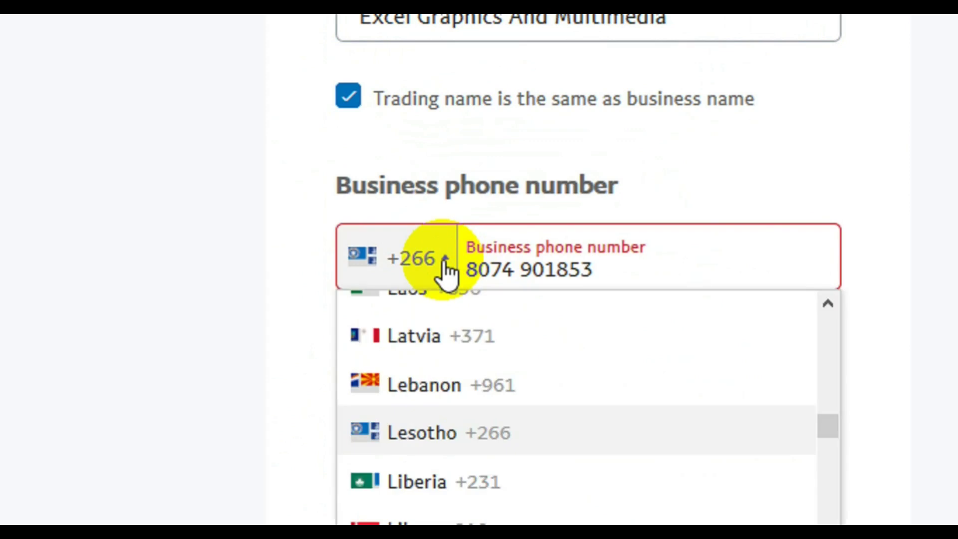
Switch the phone country code from Lesotho +266 to Nigeria +234.
{"action": "left_click_drag", "start_coordinate": [829, 433], "coordinate": [828, 457]}
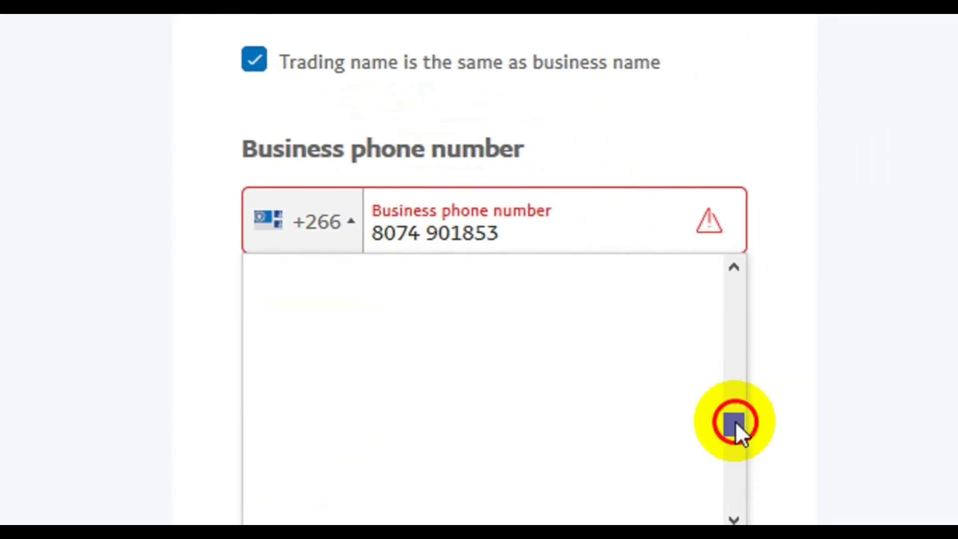
{"action": "left_click_drag", "start_coordinate": [735, 421], "coordinate": [734, 450]}
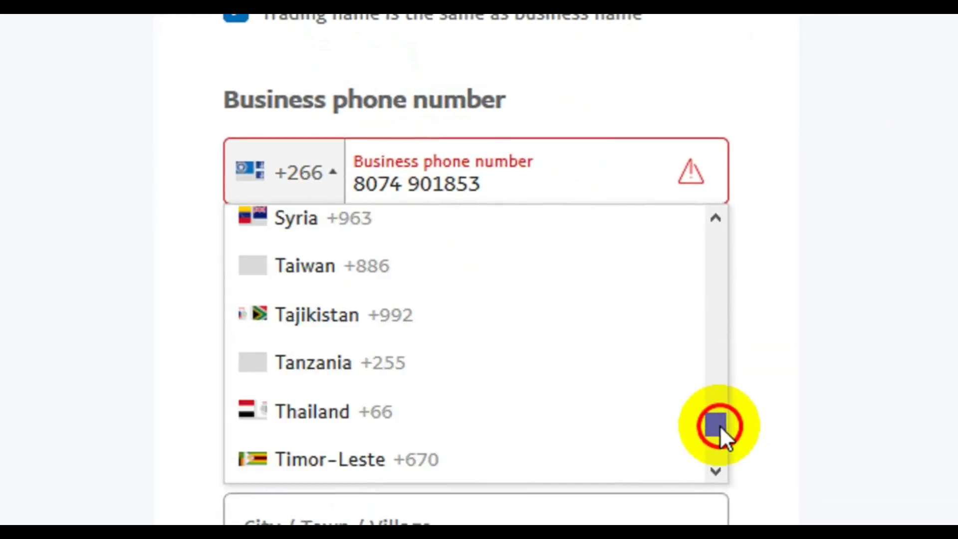
{"action": "left_click_drag", "start_coordinate": [720, 426], "coordinate": [714, 330]}
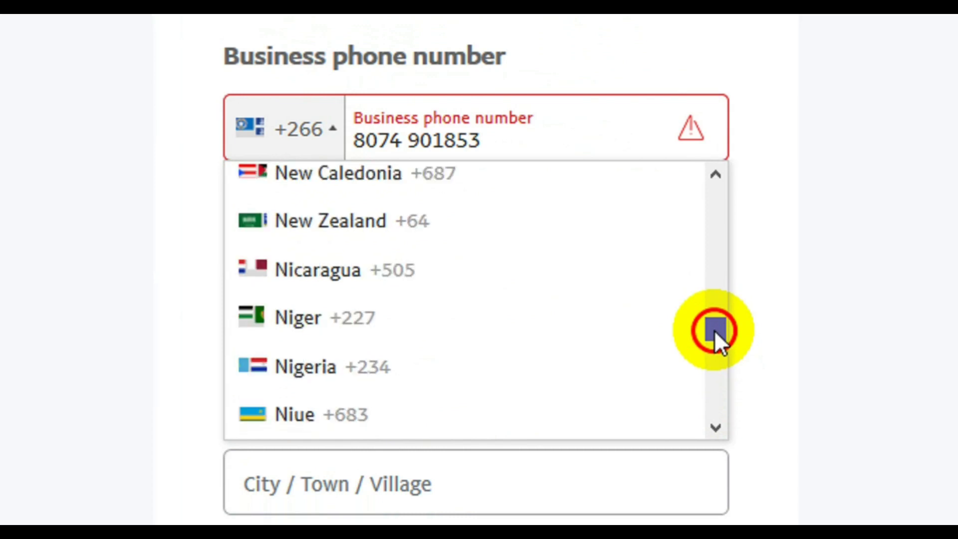
{"action": "left_click_drag", "start_coordinate": [715, 330], "coordinate": [714, 331]}
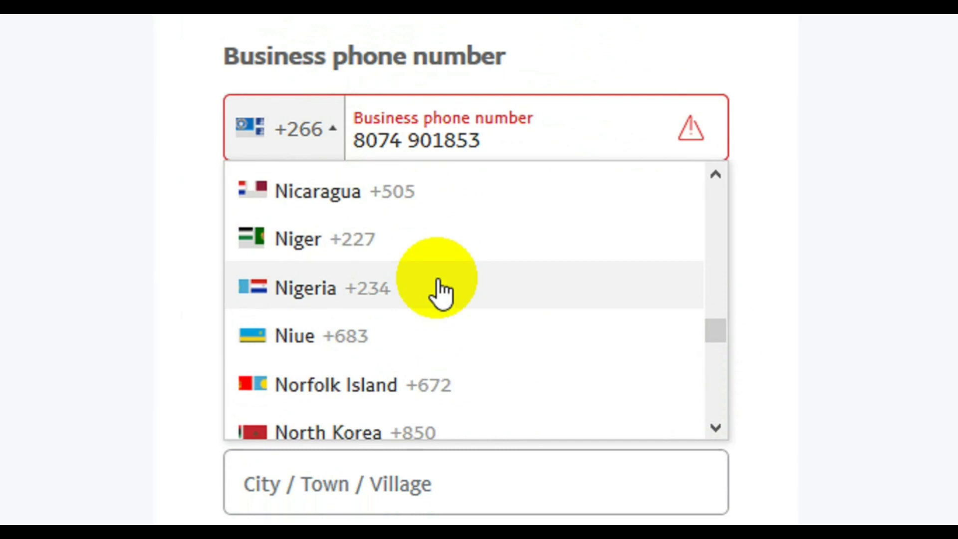
{"action": "left_click", "coordinate": [358, 282]}
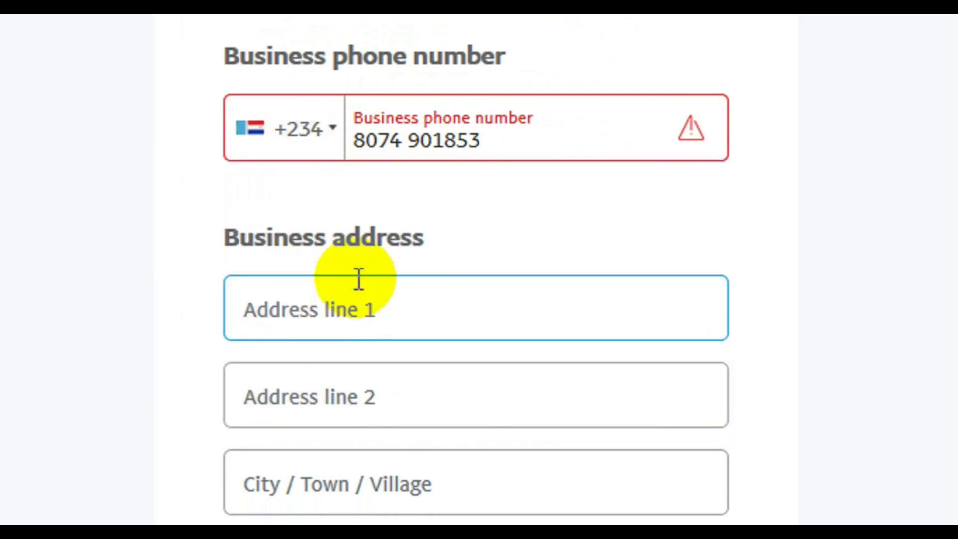
Retype the phone number in local format with a leading 0 so the invalid warning clears.
{"action": "left_click", "coordinate": [364, 148]}
{"action": "left_click", "coordinate": [363, 148]}
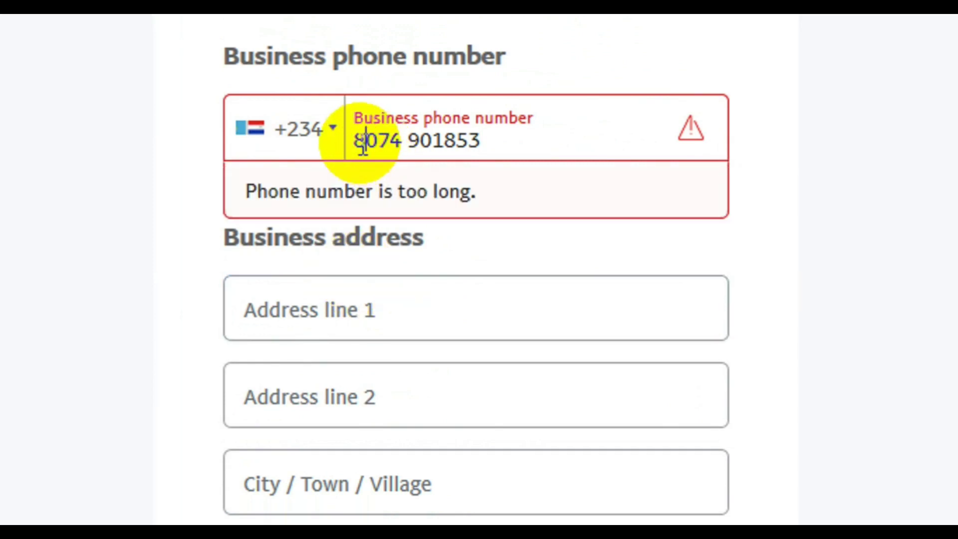
{"action": "left_click", "coordinate": [359, 147]}
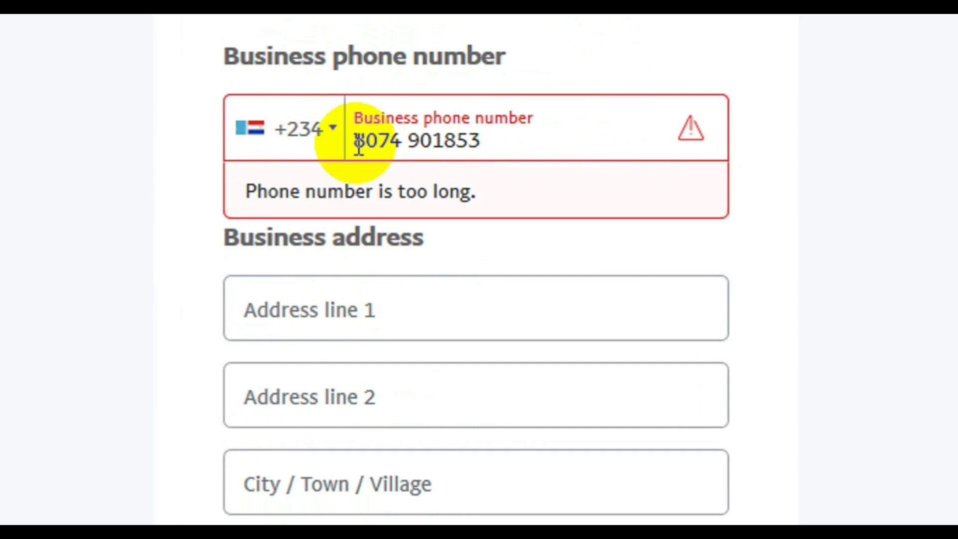
{"action": "type", "text": "0"}
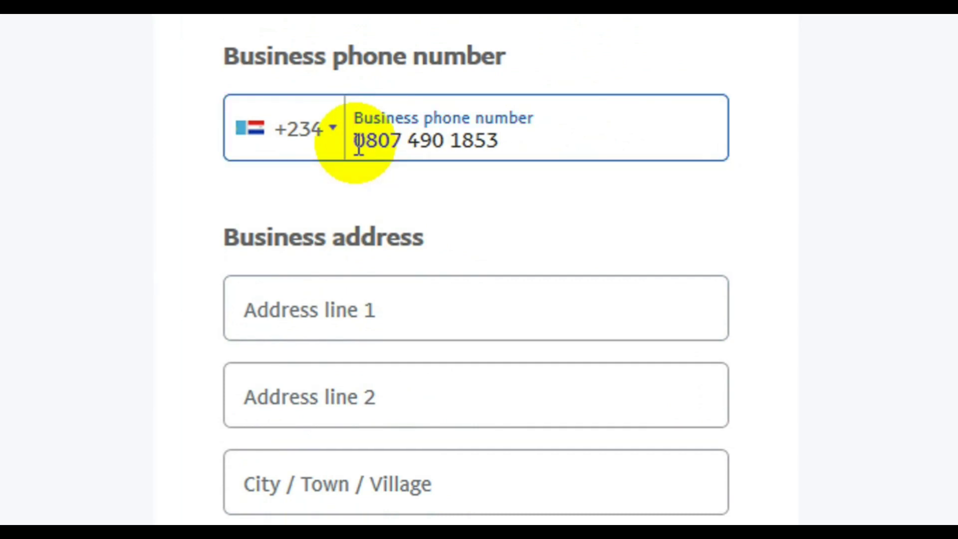
{"action": "type", "text": "234"}
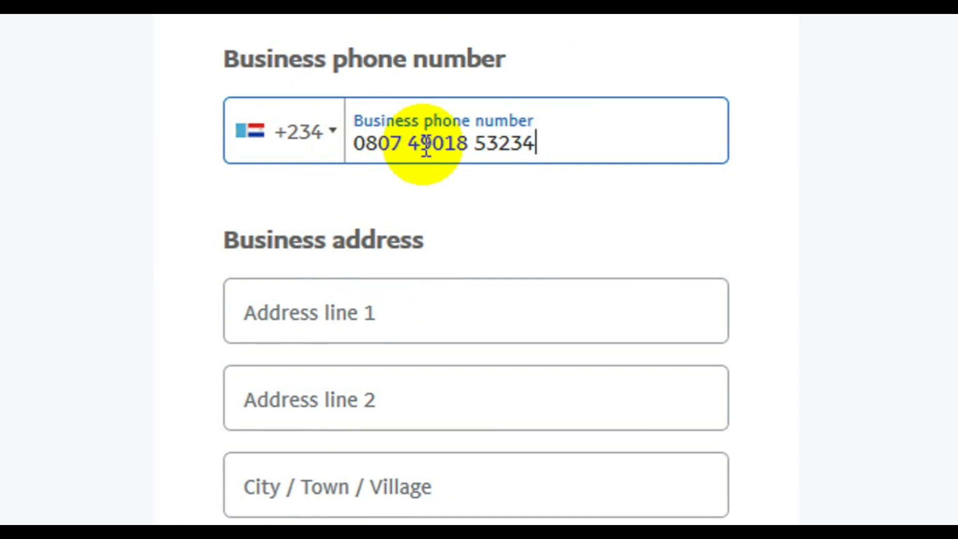
{"action": "key", "text": "BackSpace"}
{"action": "key", "text": "BackSpace"}
{"action": "key", "text": "BackSpace"}
{"action": "key", "text": "BackSpace"}
{"action": "key", "text": "BackSpace"}
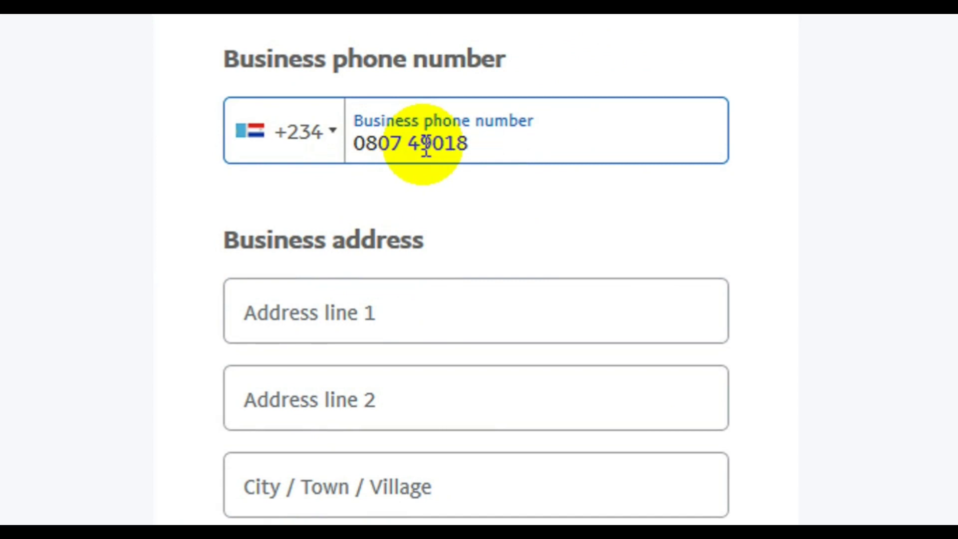
{"action": "key", "text": "BackSpace"}
{"action": "key", "text": "BackSpace"}
{"action": "key", "text": "BackSpace"}
{"action": "key", "text": "BackSpace"}
{"action": "key", "text": "BackSpace"}
{"action": "key", "text": "BackSpace"}
{"action": "key", "text": "BackSpace"}
{"action": "key", "text": "BackSpace"}
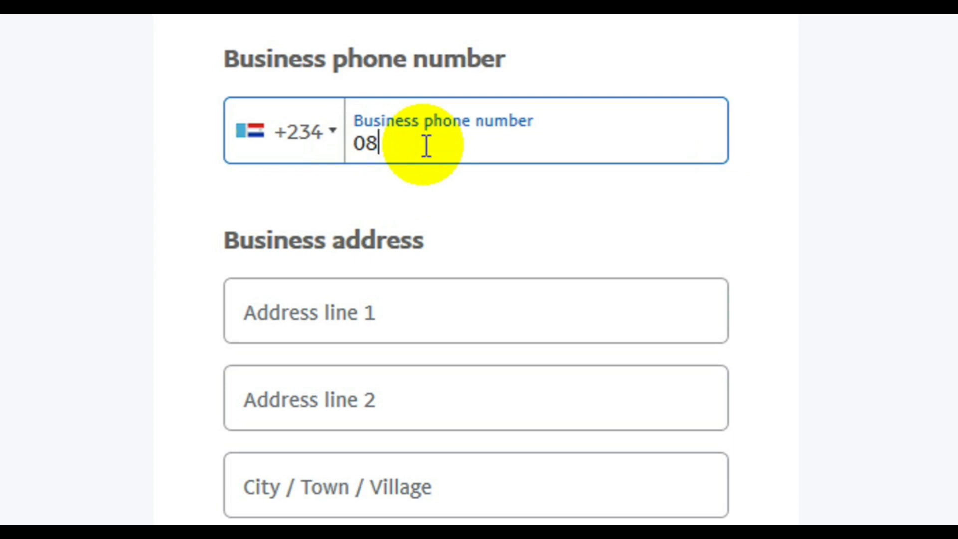
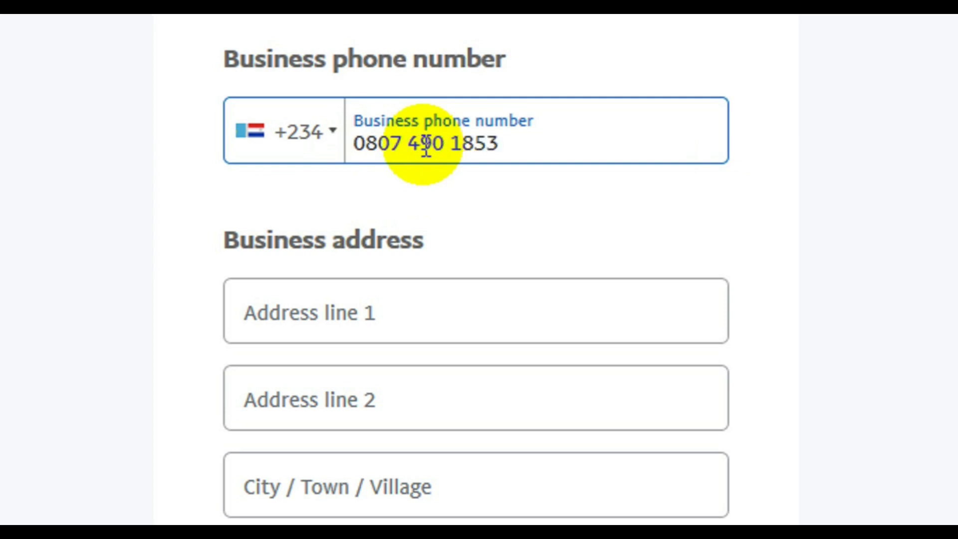
{"action": "left_click", "coordinate": [431, 311]}
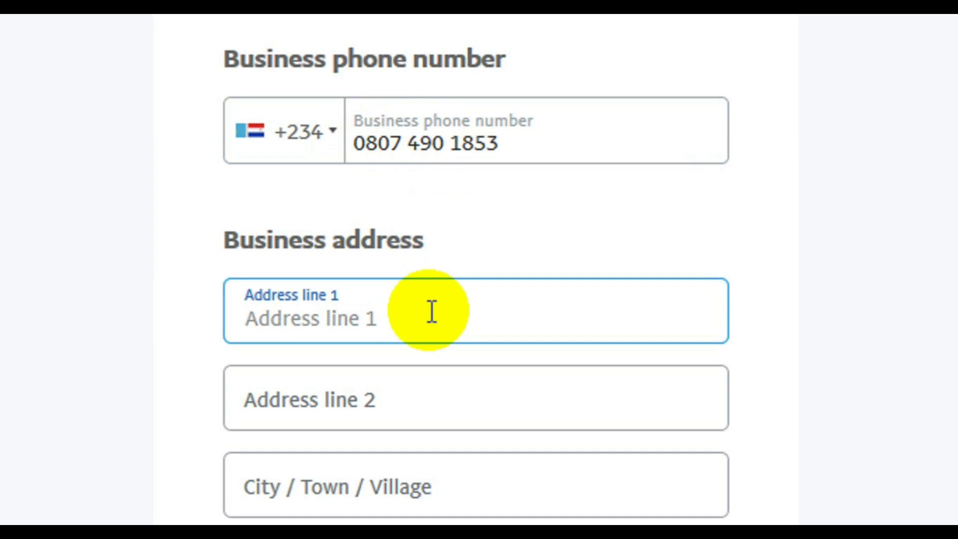
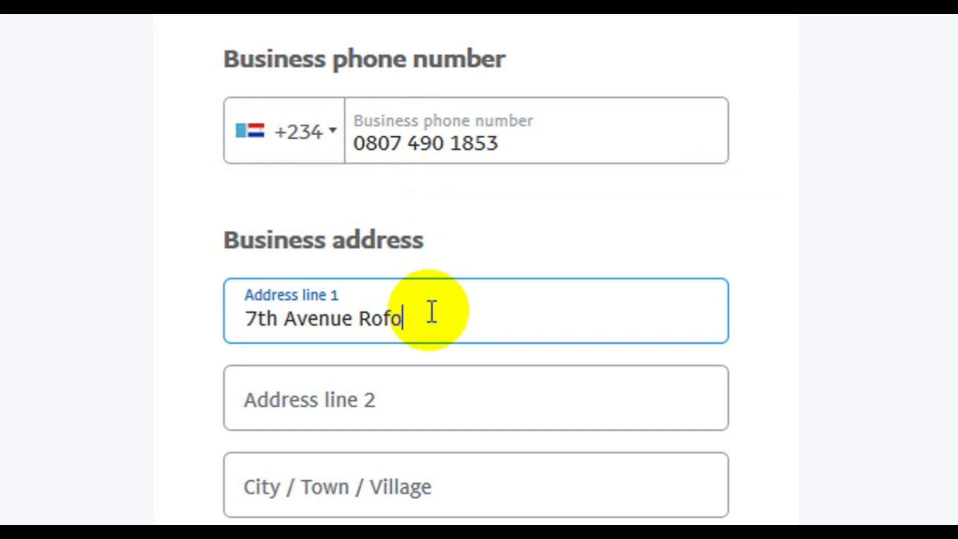
Fill in the street address line, then set both City and State to Lagos.
{"action": "scroll", "coordinate": [427, 379], "scroll_direction": "down", "scroll_amount": 2}
{"action": "left_click", "coordinate": [421, 461]}
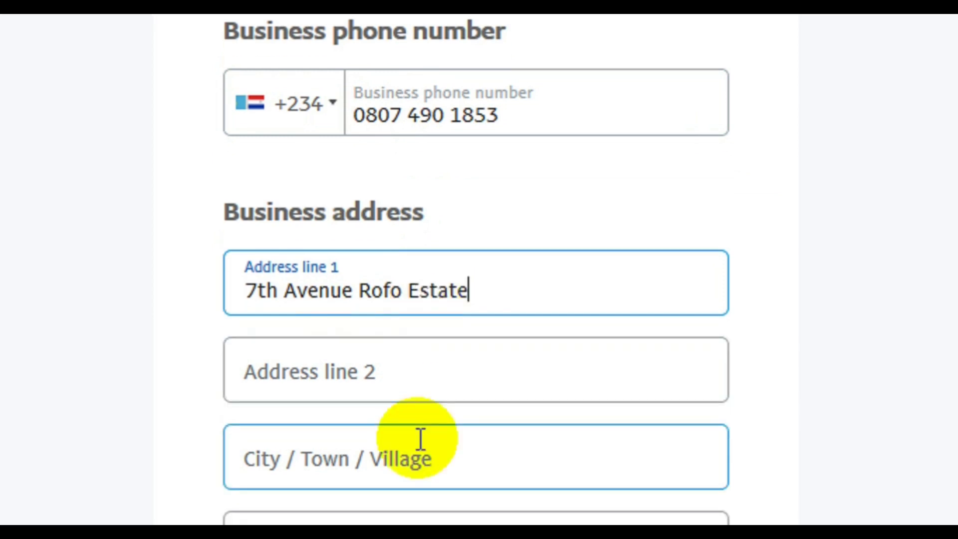
{"action": "scroll", "coordinate": [325, 447], "scroll_direction": "down", "scroll_amount": 1}
{"action": "left_click", "coordinate": [285, 414]}
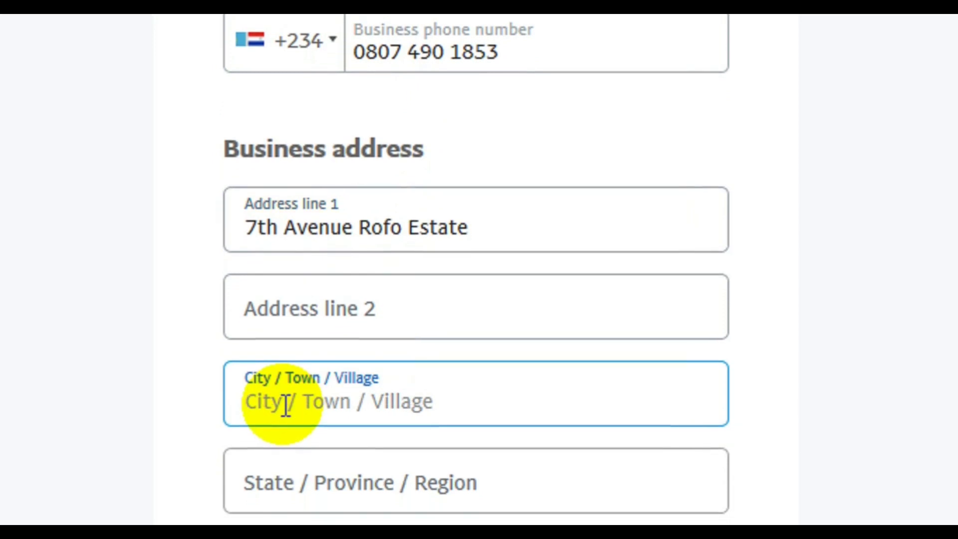
{"action": "type", "text": "La"}
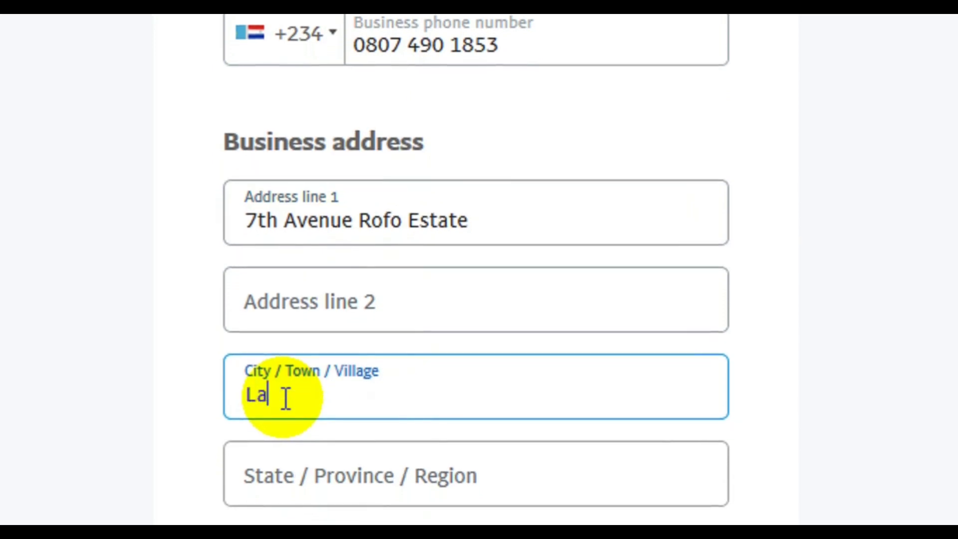
{"action": "type", "text": "gos"}
{"action": "scroll", "coordinate": [299, 424], "scroll_direction": "down", "scroll_amount": 1}
{"action": "left_click", "coordinate": [327, 436]}
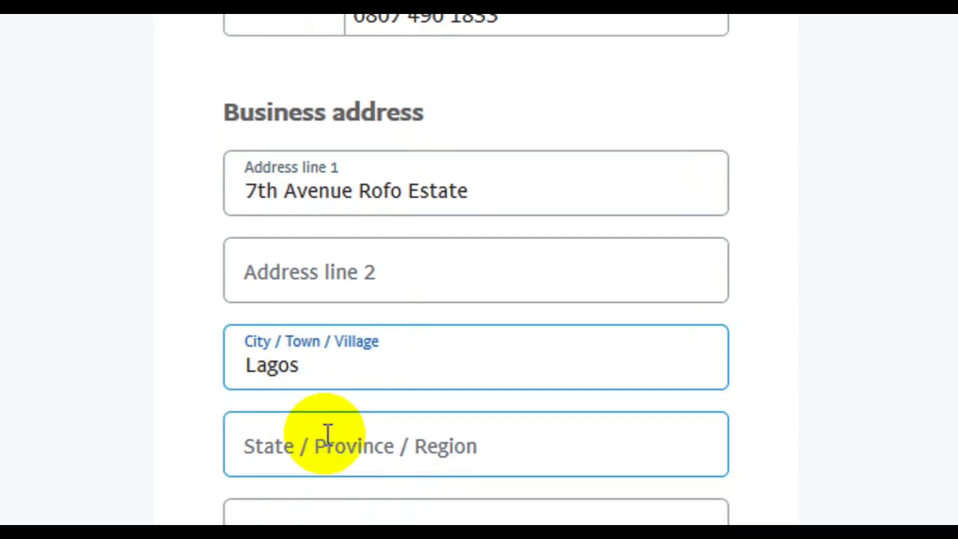
{"action": "left_click", "coordinate": [327, 418]}
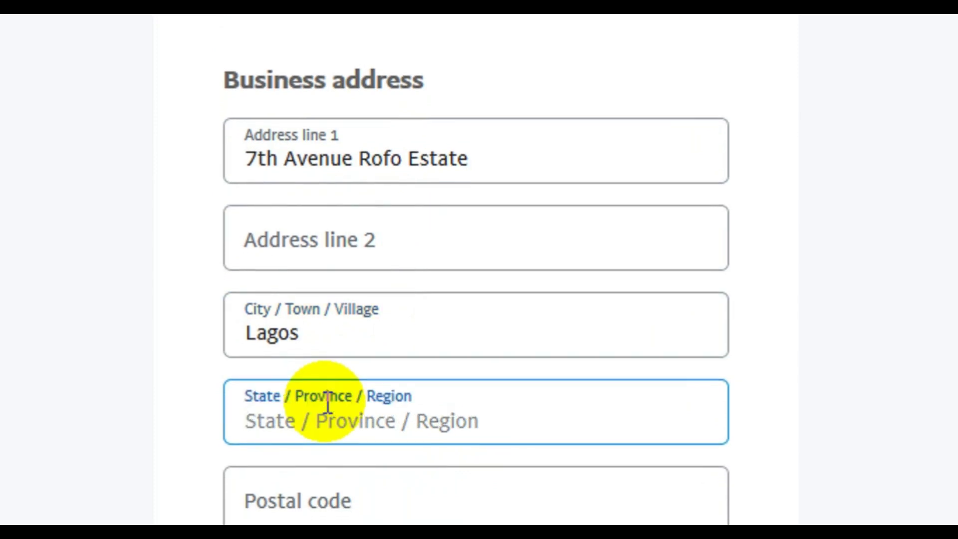
{"action": "type", "text": "Lago"}
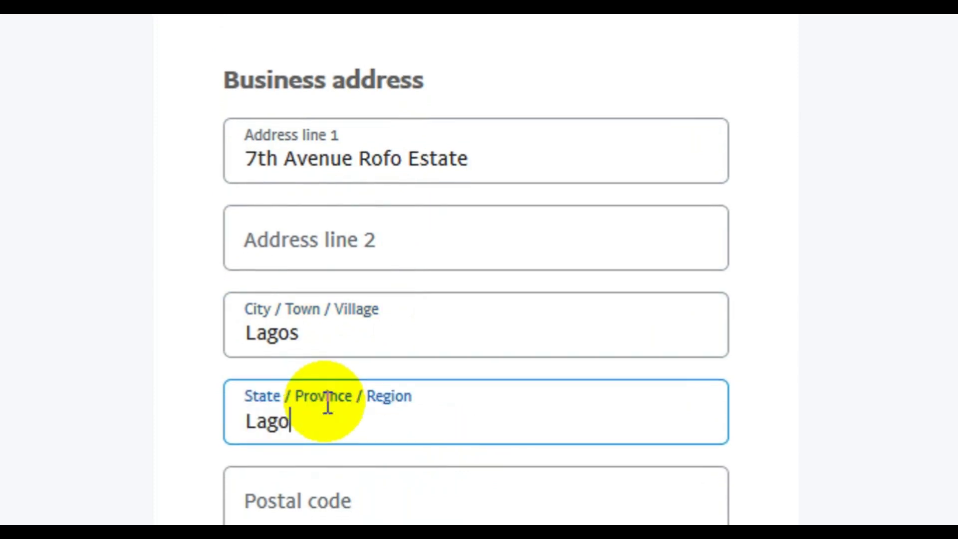
{"action": "type", "text": "s"}
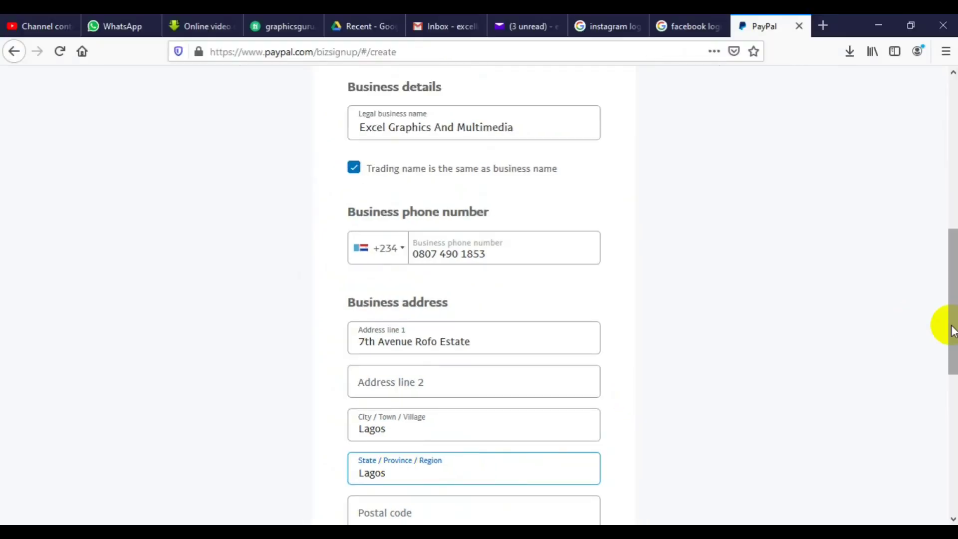
{"action": "left_click_drag", "start_coordinate": [953, 330], "coordinate": [953, 414]}
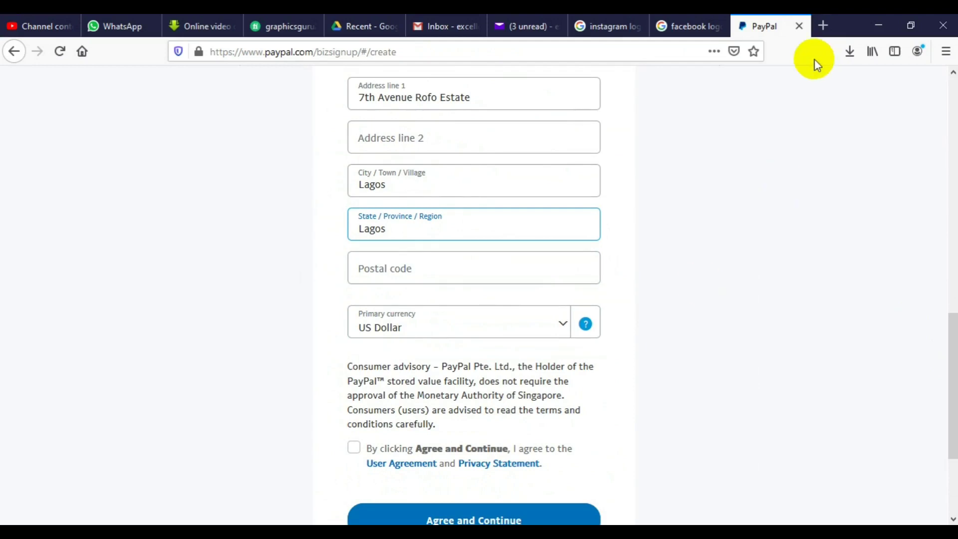
Search Google for 'lagos postal code', check zip code 100001, then go back to PayPal.
{"action": "left_click", "coordinate": [820, 28]}
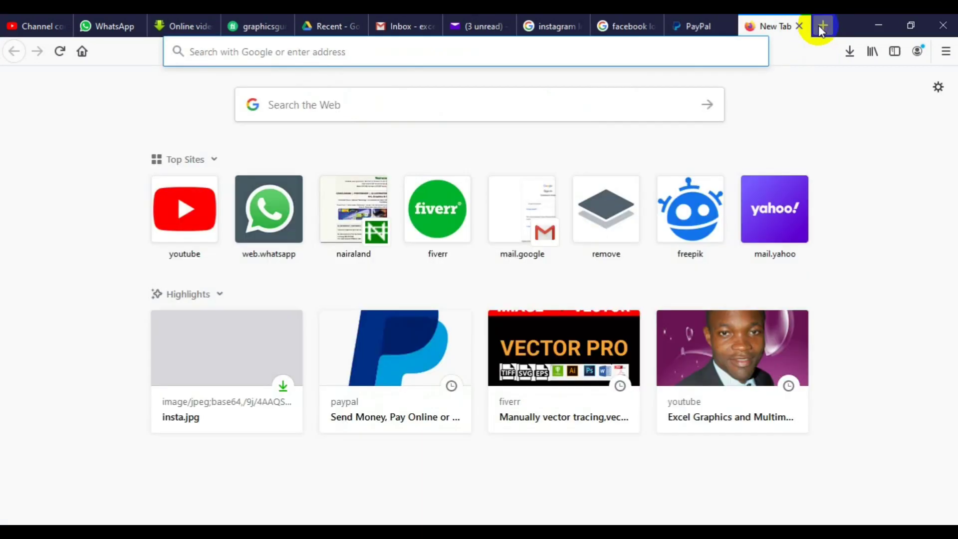
{"action": "left_click", "coordinate": [408, 110]}
{"action": "type", "text": "lag"}
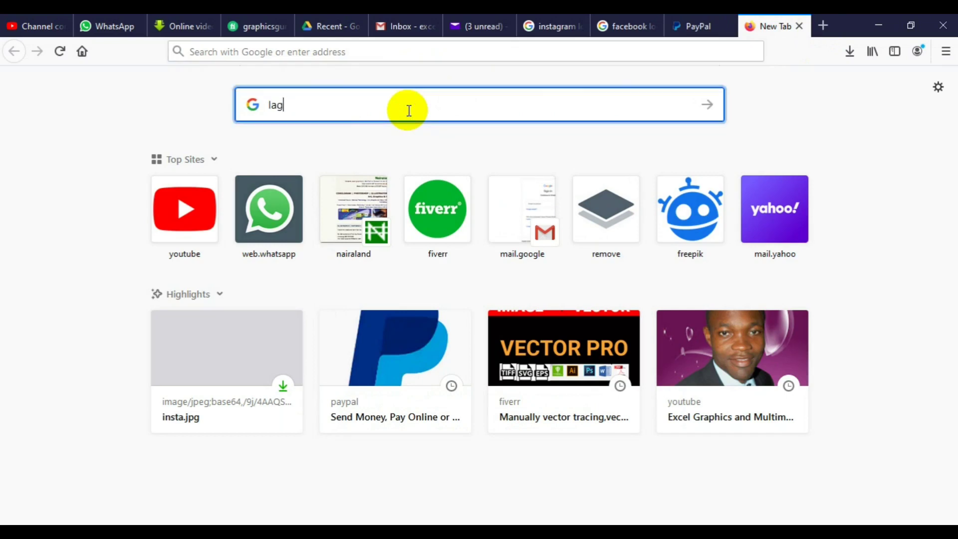
{"action": "type", "text": "os po"}
{"action": "type", "text": "s"}
{"action": "key", "text": "BackSpace"}
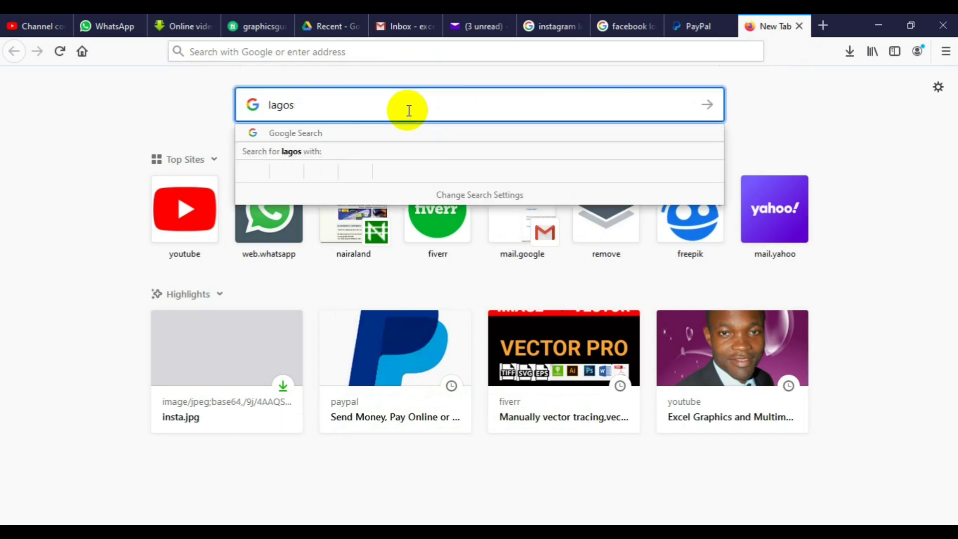
{"action": "type", "text": "posta"}
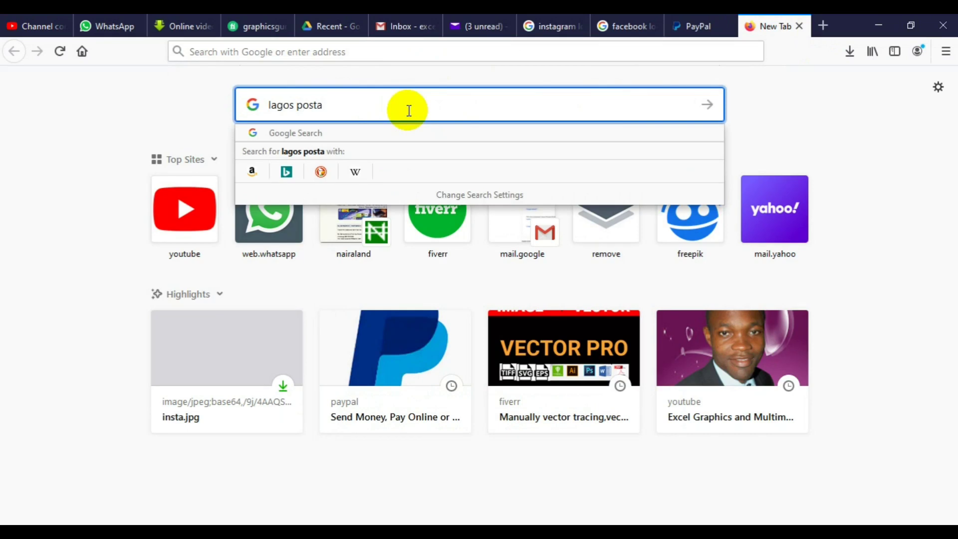
{"action": "type", "text": "l cod"}
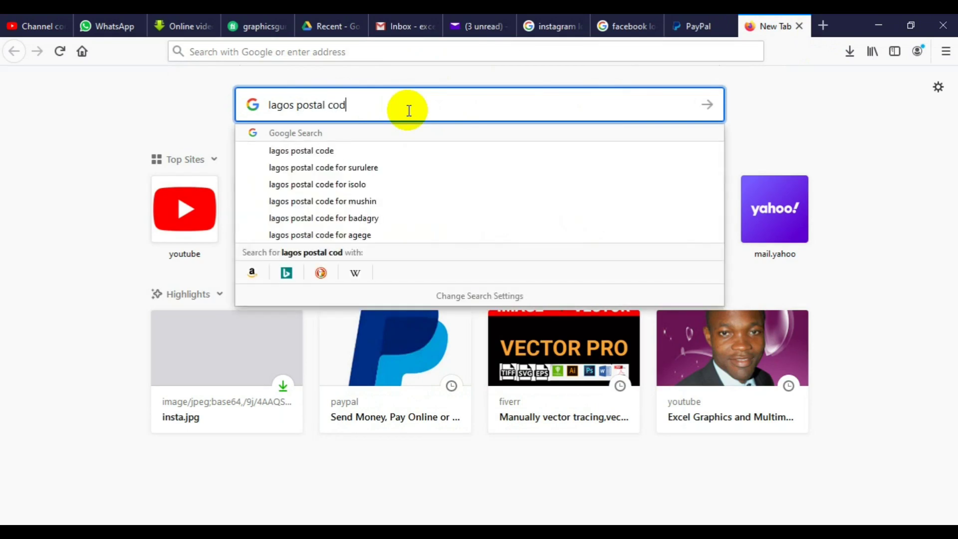
{"action": "type", "text": "e"}
{"action": "key", "text": "Return"}
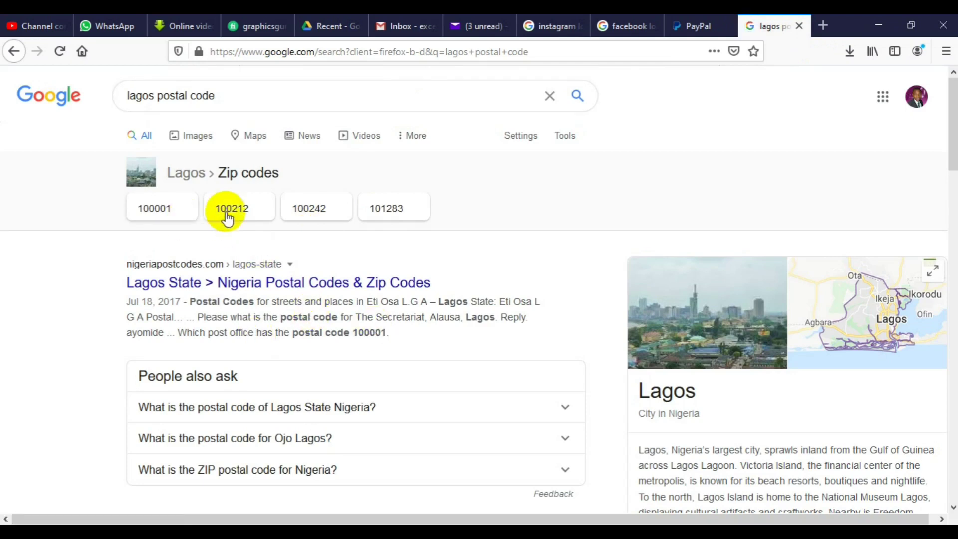
{"action": "left_click", "coordinate": [170, 214]}
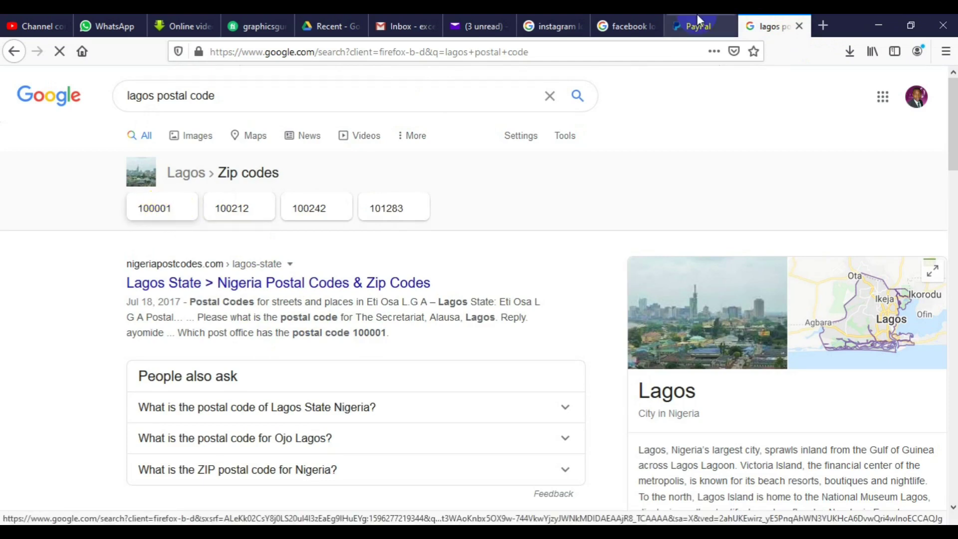
{"action": "left_click", "coordinate": [145, 210]}
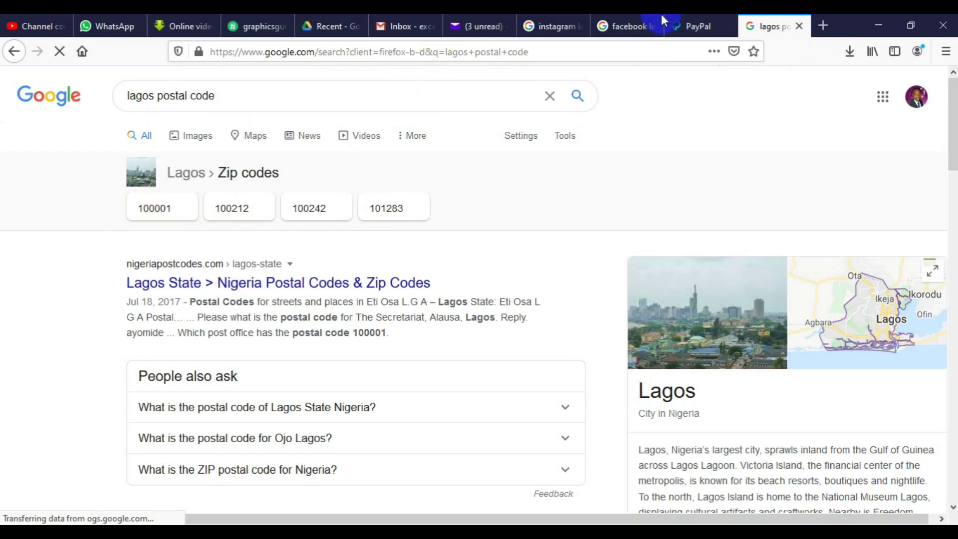
{"action": "left_click", "coordinate": [686, 22]}
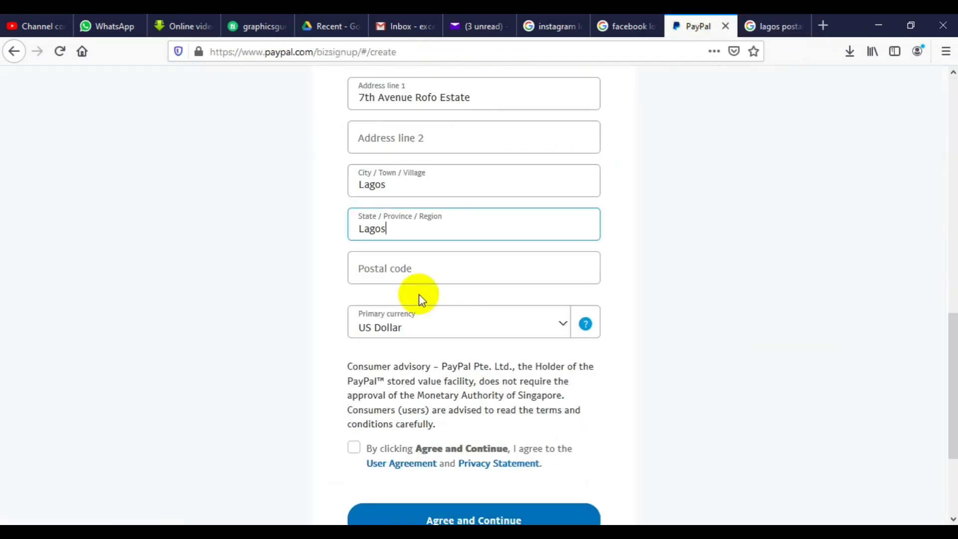
Enter postal code 100001 and keep US Dollar as the primary currency.
{"action": "left_click", "coordinate": [402, 271]}
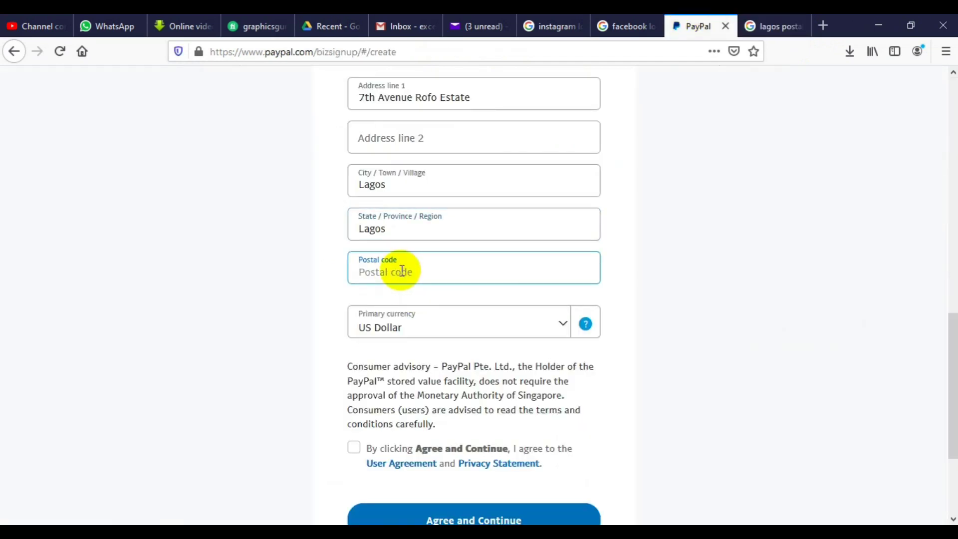
{"action": "type", "text": "10000"}
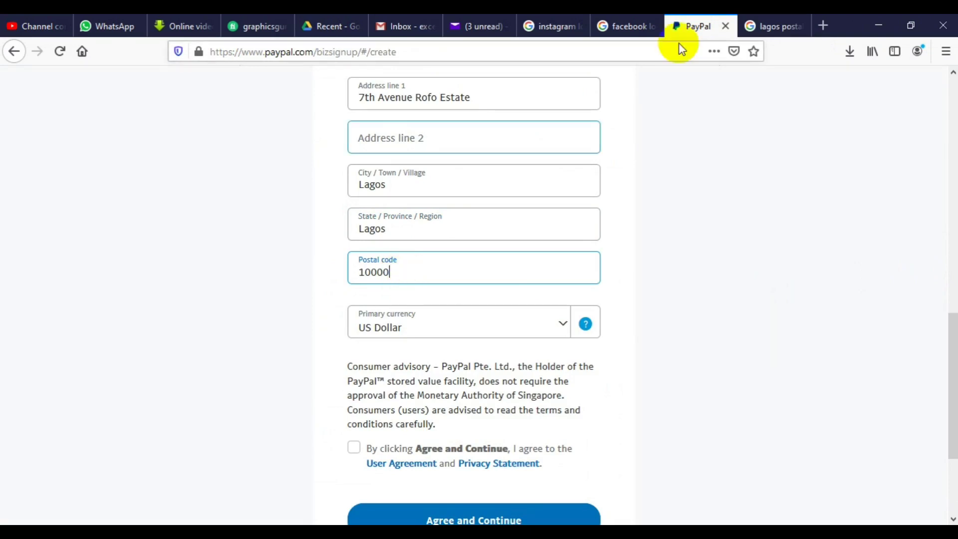
{"action": "left_click", "coordinate": [753, 21]}
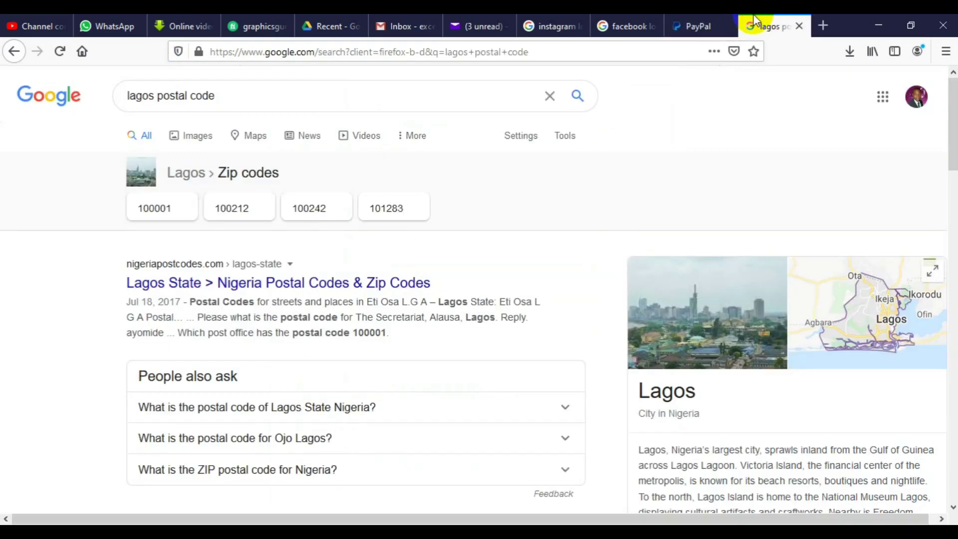
{"action": "left_click", "coordinate": [712, 20]}
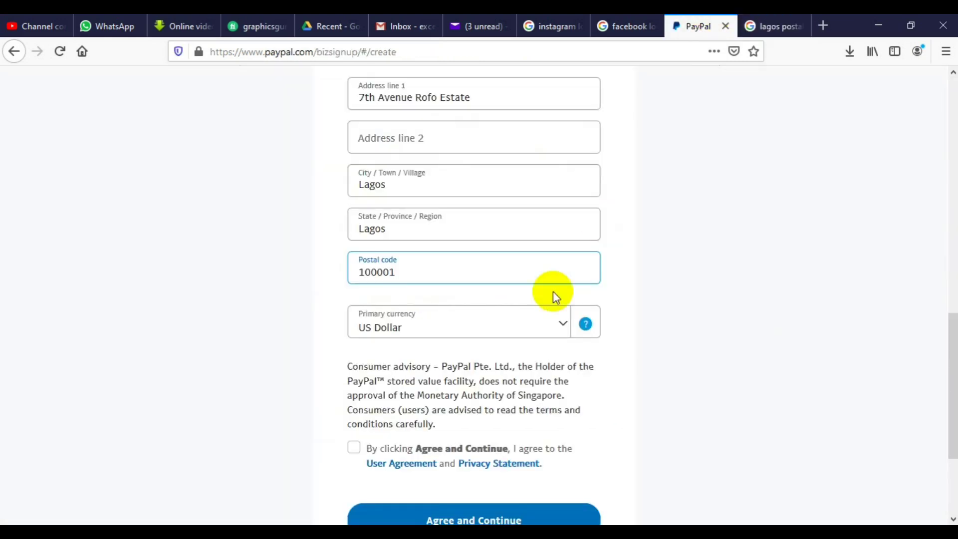
{"action": "left_click", "coordinate": [563, 333]}
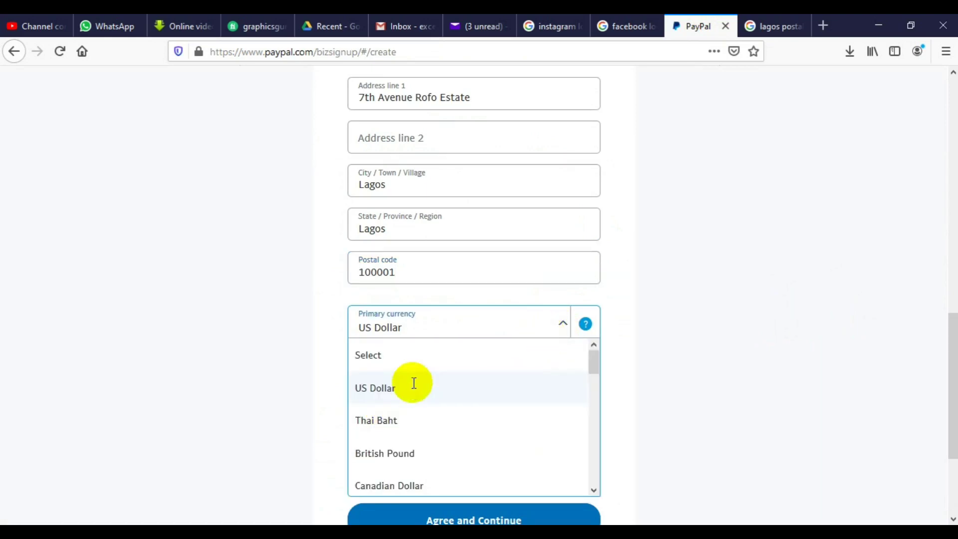
{"action": "left_click", "coordinate": [412, 389]}
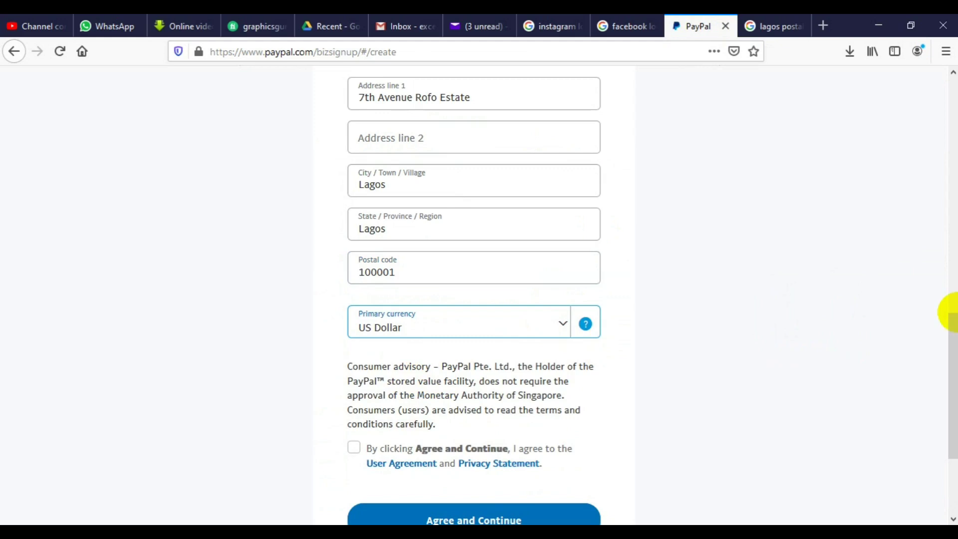
Accept the user agreement and privacy statement and submit the business details.
{"action": "left_click_drag", "start_coordinate": [954, 317], "coordinate": [953, 356]}
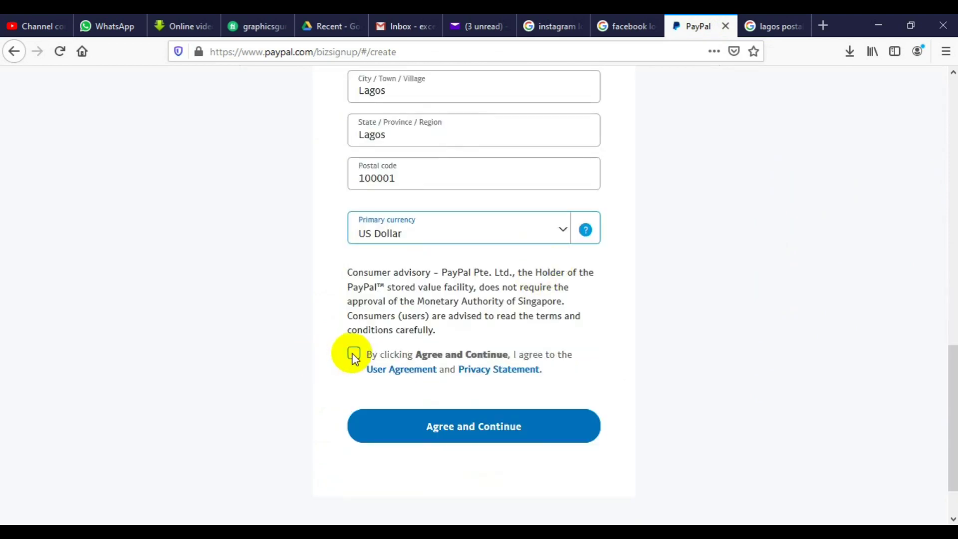
{"action": "left_click", "coordinate": [354, 355]}
{"action": "left_click", "coordinate": [354, 355]}
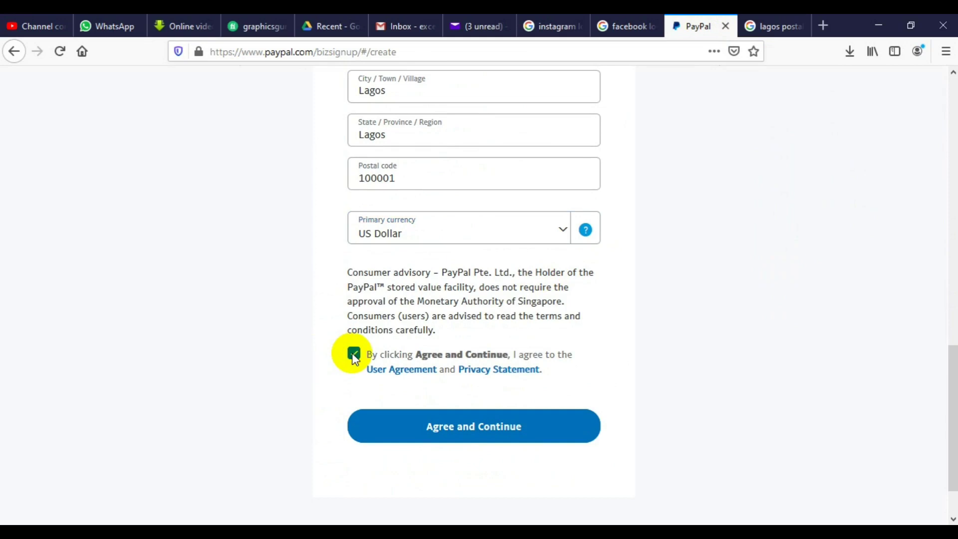
{"action": "left_click", "coordinate": [451, 430]}
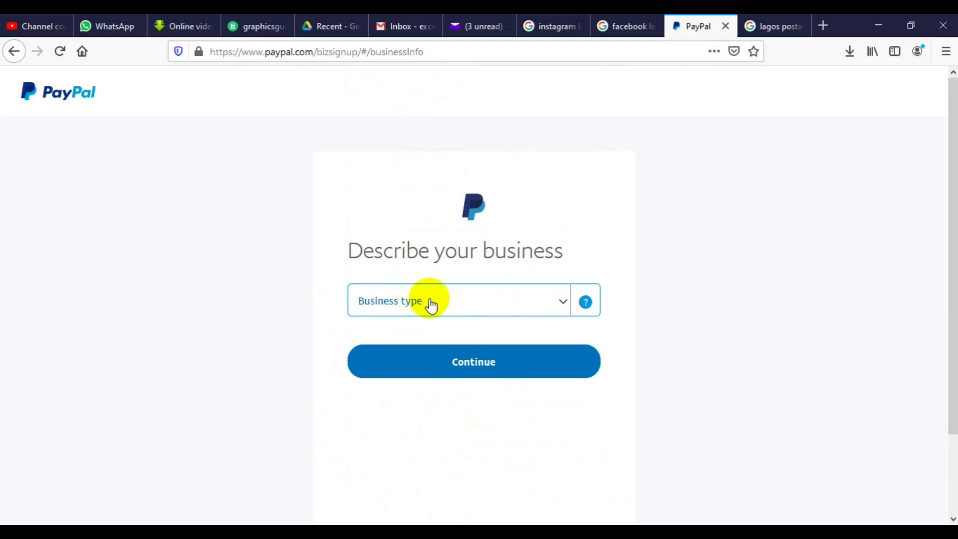
Choose Individual/Sole Proprietorship as the business type, revealing the product or service keywords field.
{"action": "left_click", "coordinate": [562, 301]}
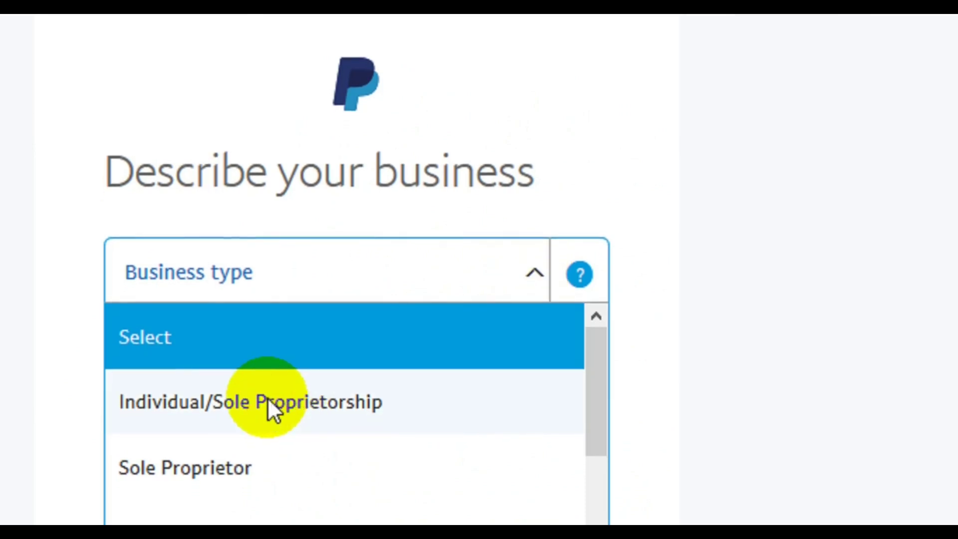
{"action": "left_click", "coordinate": [268, 398]}
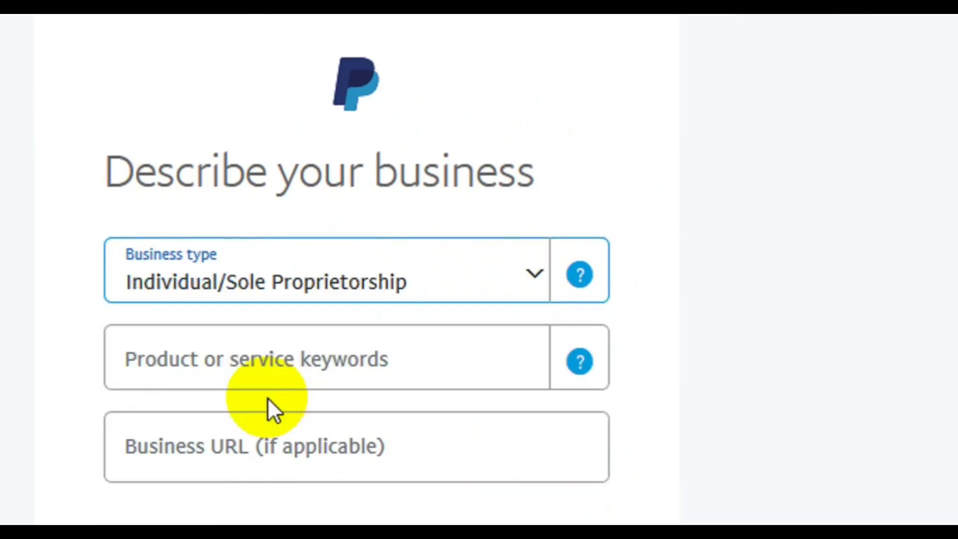
{"action": "left_click", "coordinate": [330, 370]}
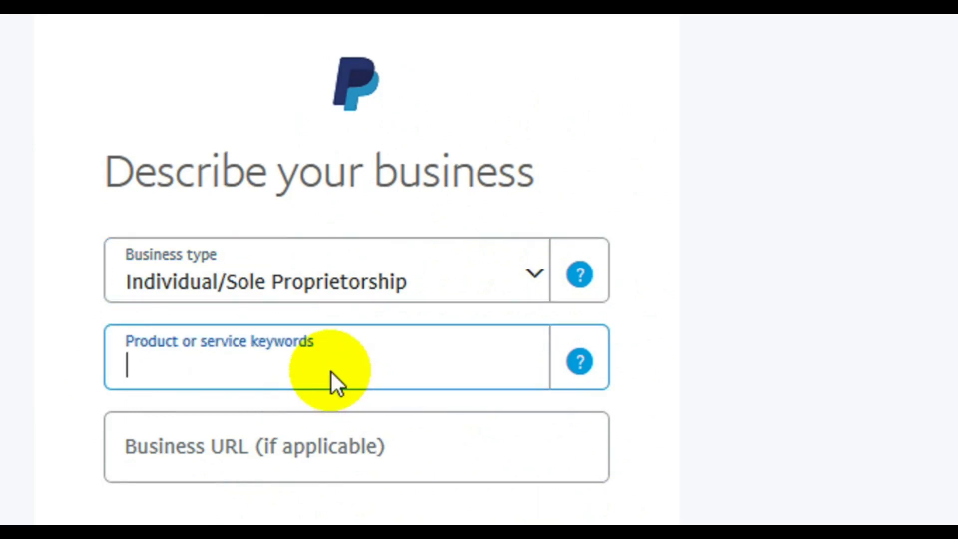
Search keywords for 'Graphi', mistakenly selecting Stenographic and Secretarial Support.
{"action": "type", "text": "Gr"}
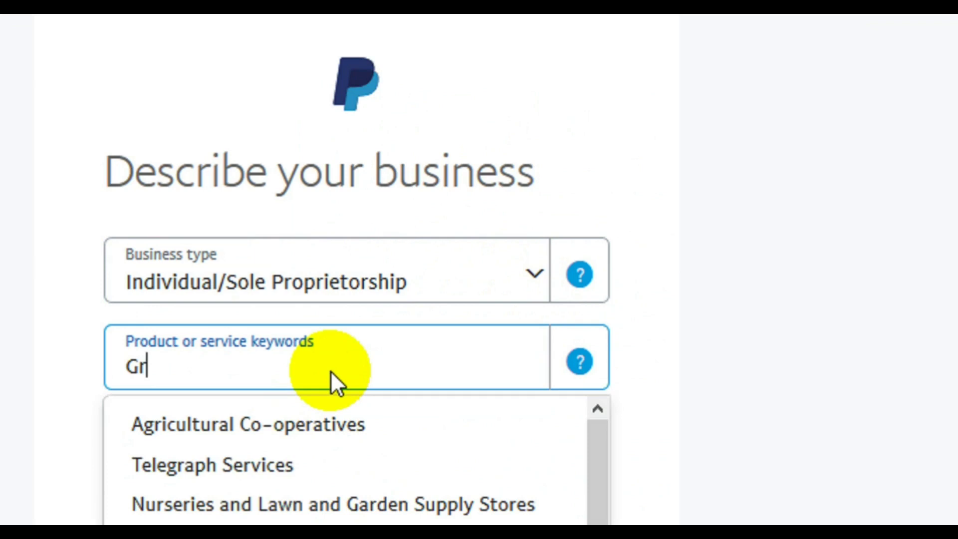
{"action": "type", "text": "a"}
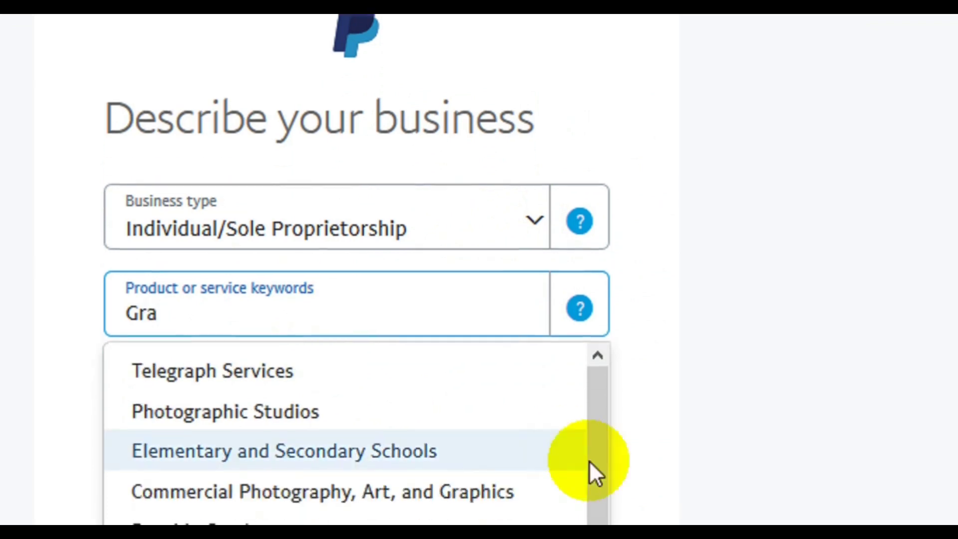
{"action": "left_click_drag", "start_coordinate": [599, 449], "coordinate": [599, 519]}
{"action": "left_click_drag", "start_coordinate": [595, 375], "coordinate": [593, 308]}
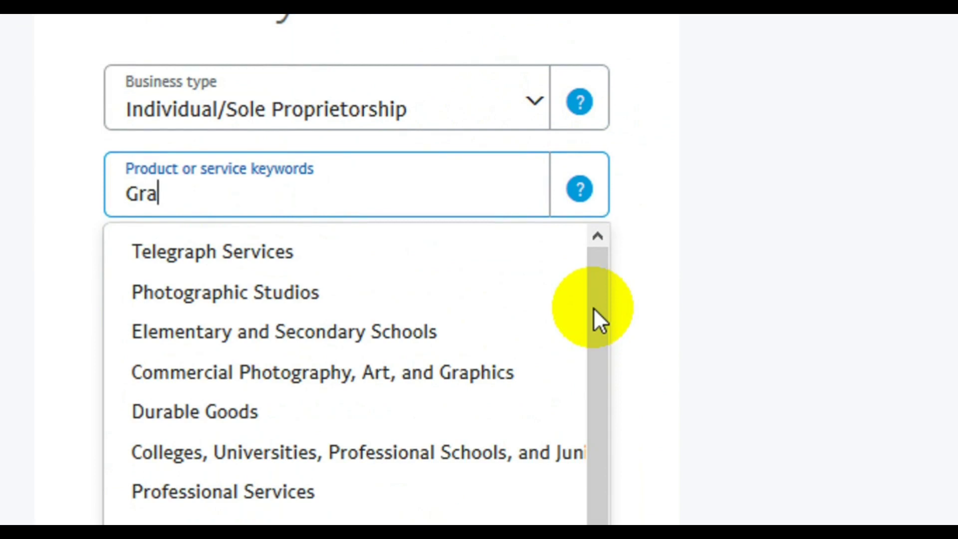
{"action": "type", "text": "p"}
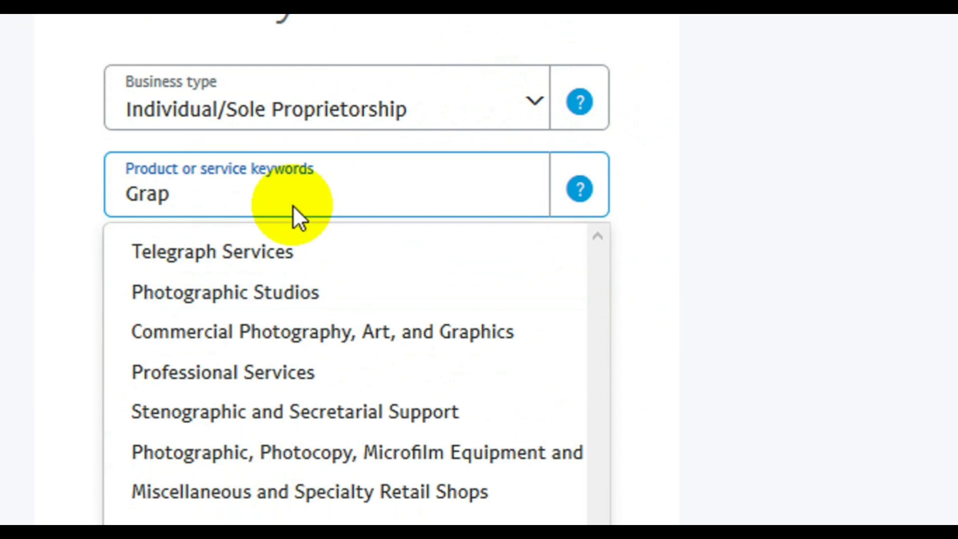
{"action": "type", "text": "h"}
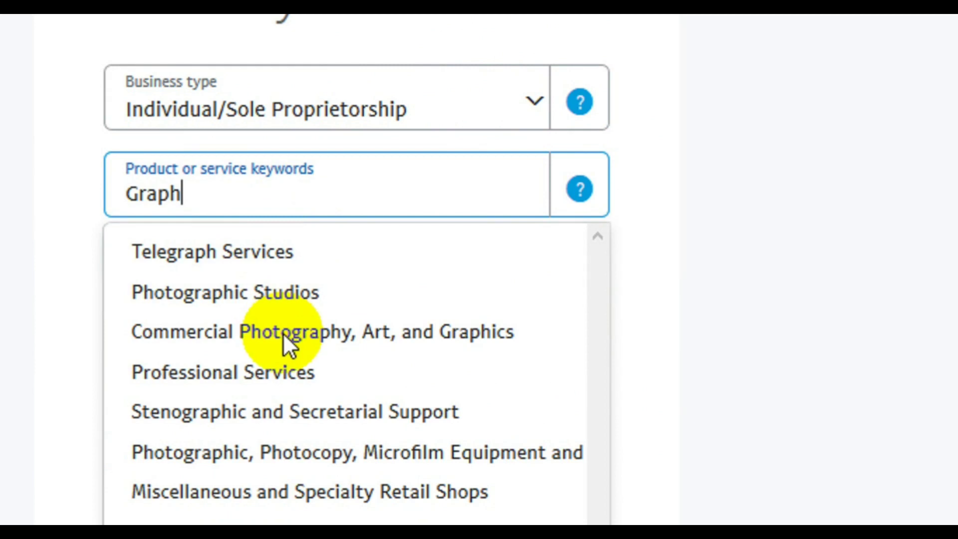
{"action": "type", "text": "i"}
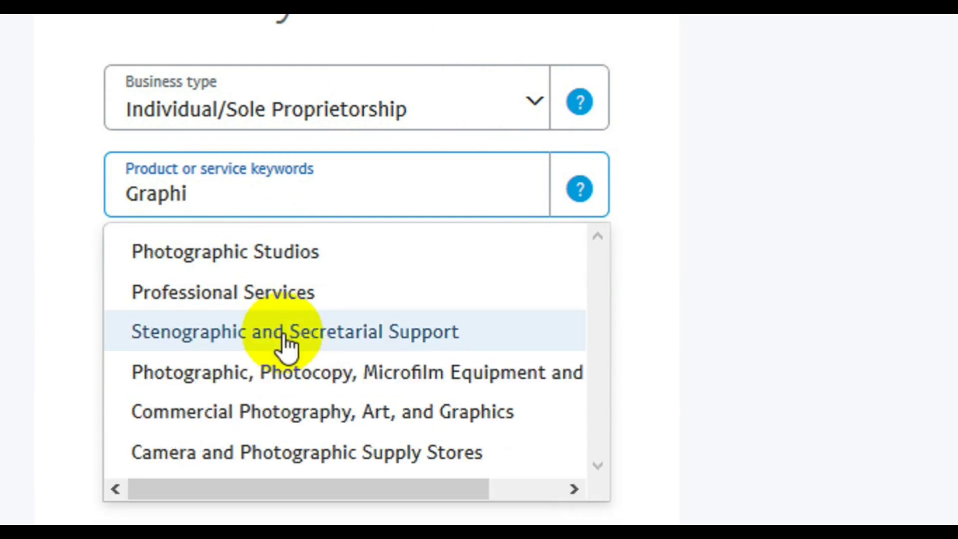
{"action": "left_click", "coordinate": [287, 344]}
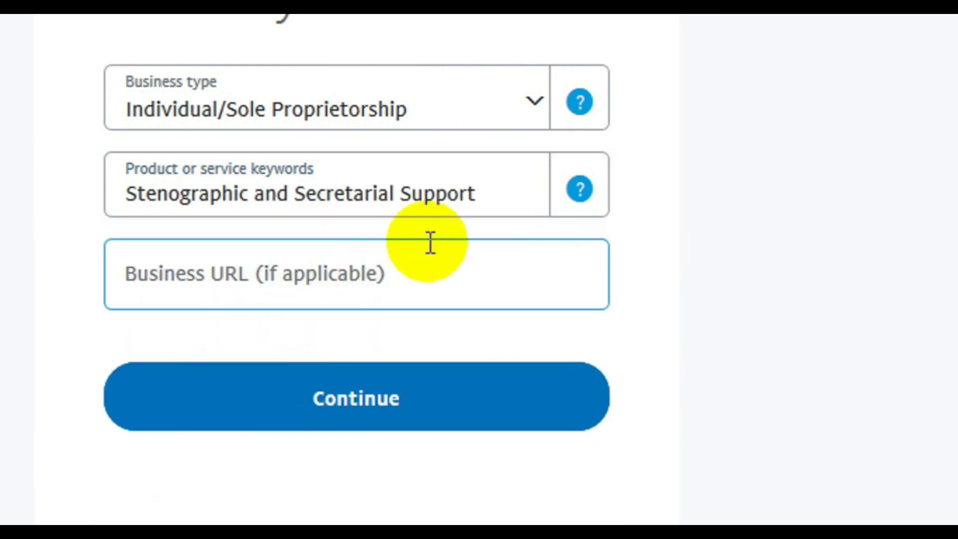
Replace the keyword with Commercial Photography, Art, and Graphics and continue.
{"action": "left_click", "coordinate": [466, 201]}
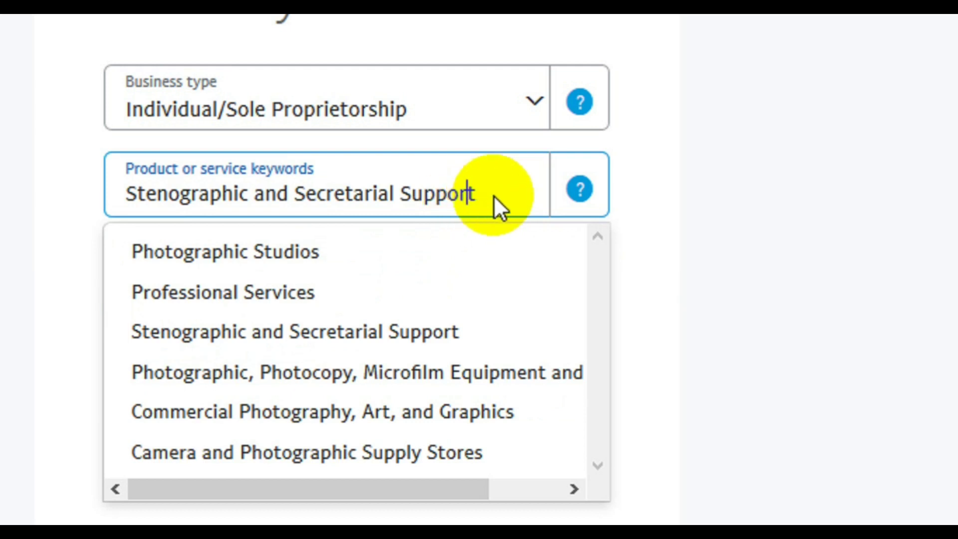
{"action": "scroll", "coordinate": [424, 315], "scroll_direction": "down", "scroll_amount": 1}
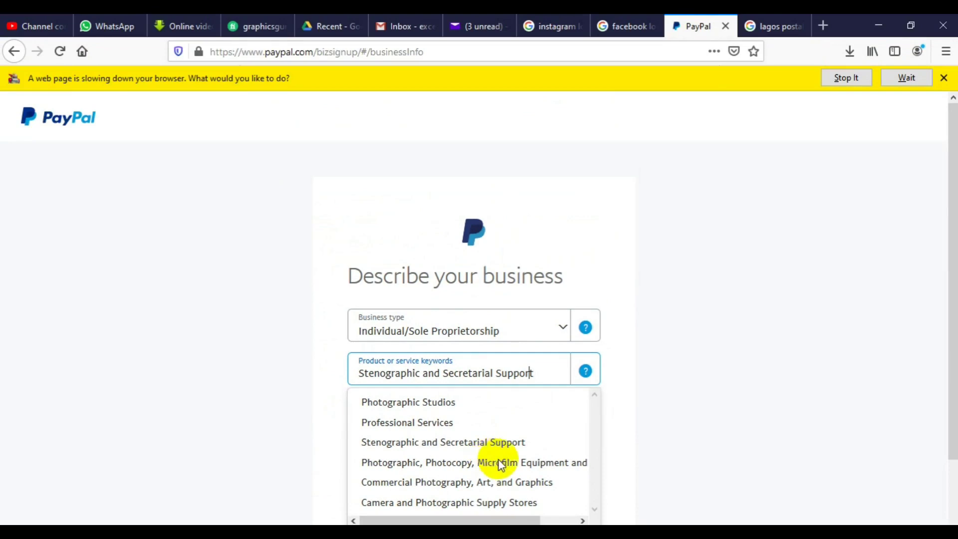
{"action": "key", "text": "BackSpace"}
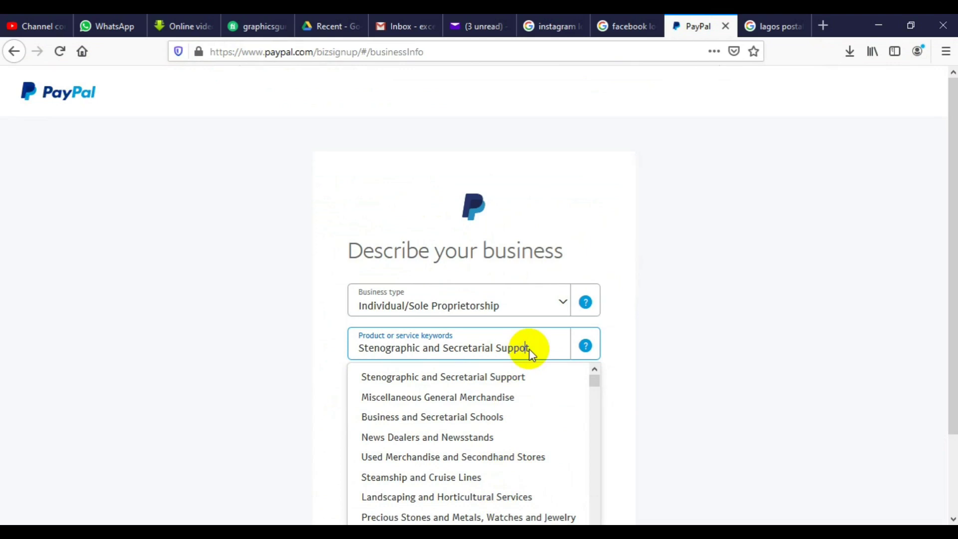
{"action": "key", "text": "ctrl+a"}
{"action": "type", "text": "gra"}
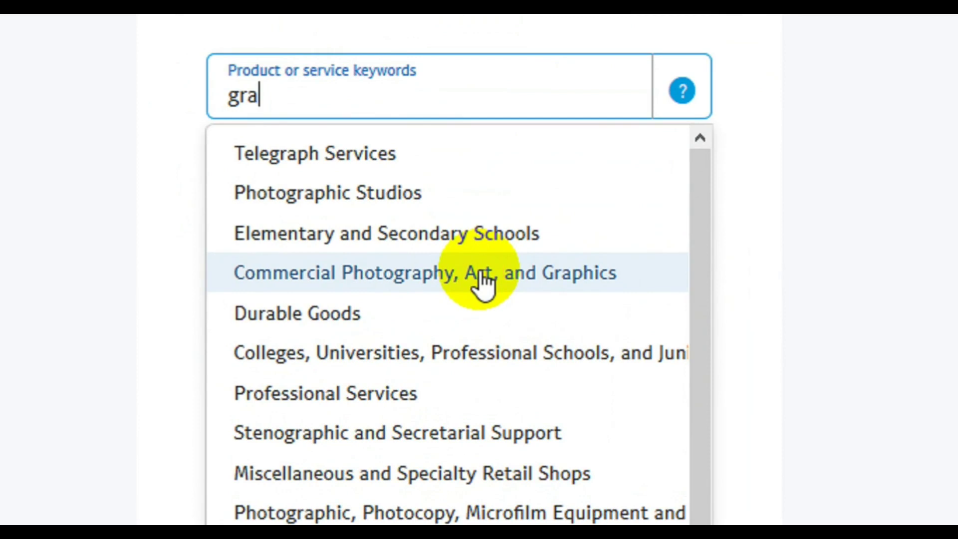
{"action": "left_click", "coordinate": [481, 275]}
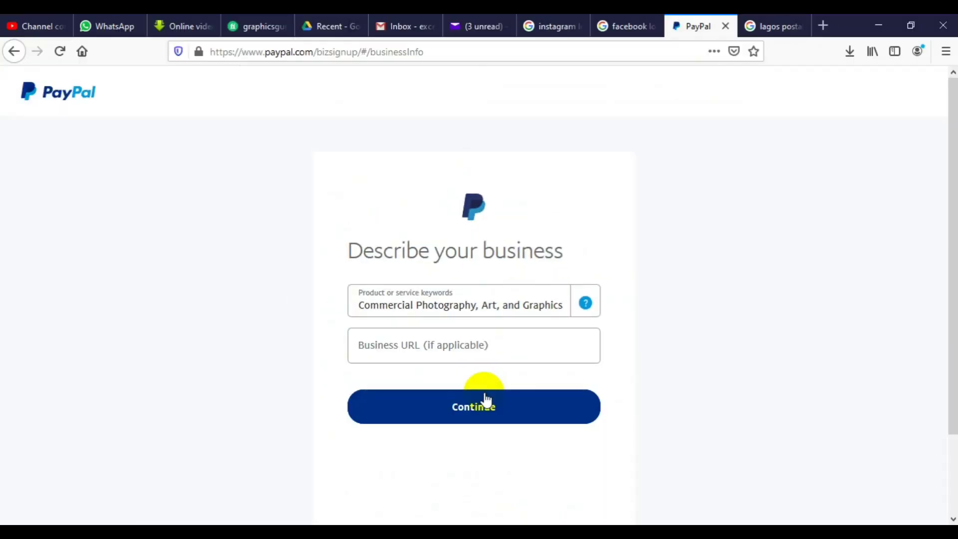
{"action": "left_click", "coordinate": [418, 414]}
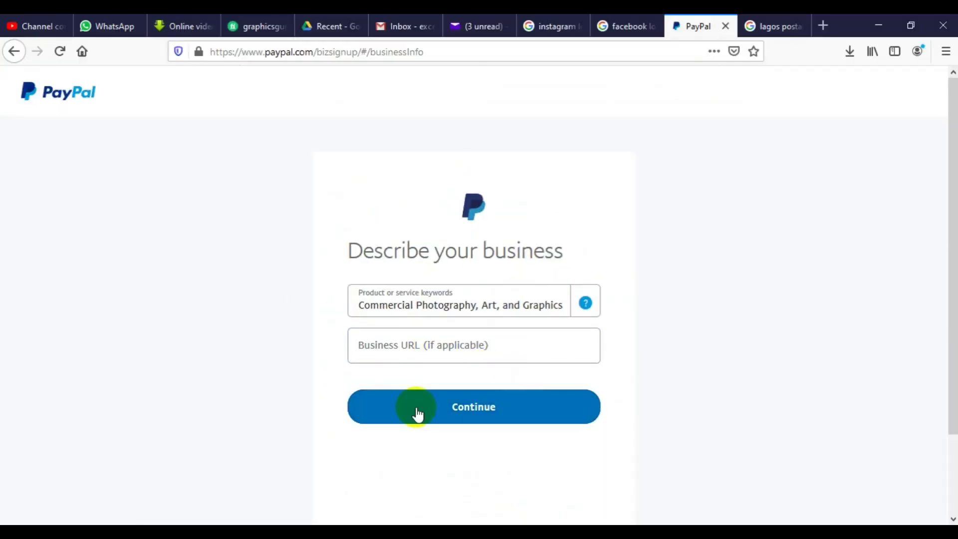
{"action": "left_click", "coordinate": [435, 406]}
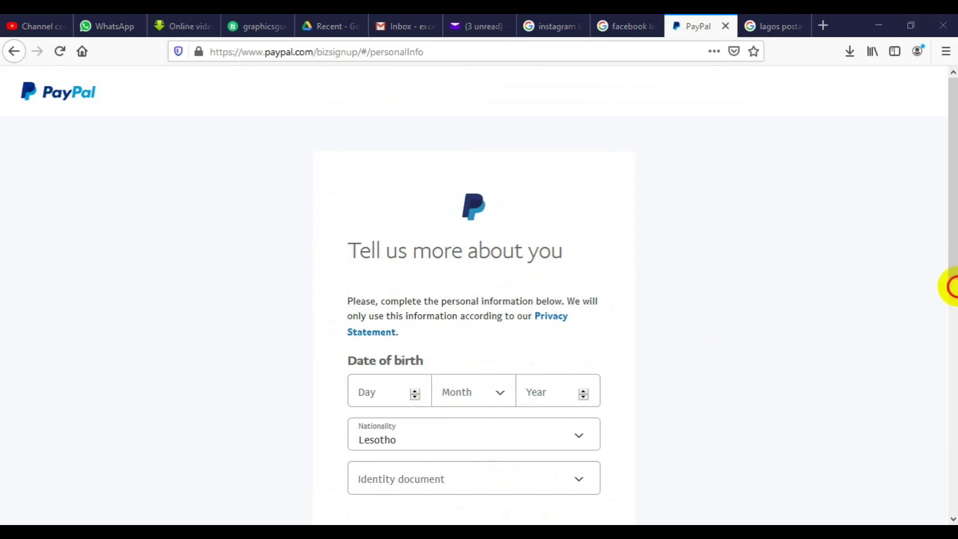
Enter 4 as the birth day and choose September as the birth month.
{"action": "scroll", "coordinate": [953, 289], "scroll_direction": "down", "scroll_amount": 2}
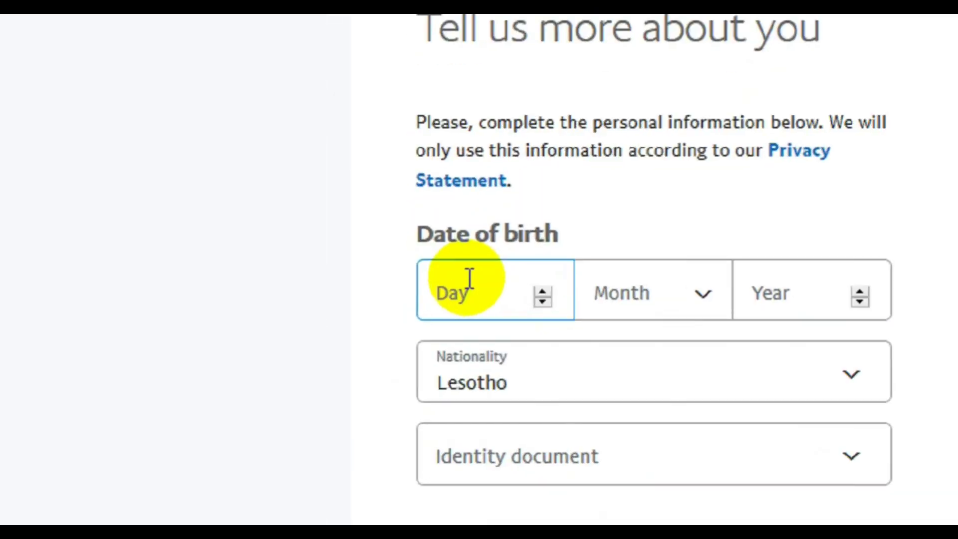
{"action": "left_click", "coordinate": [479, 289]}
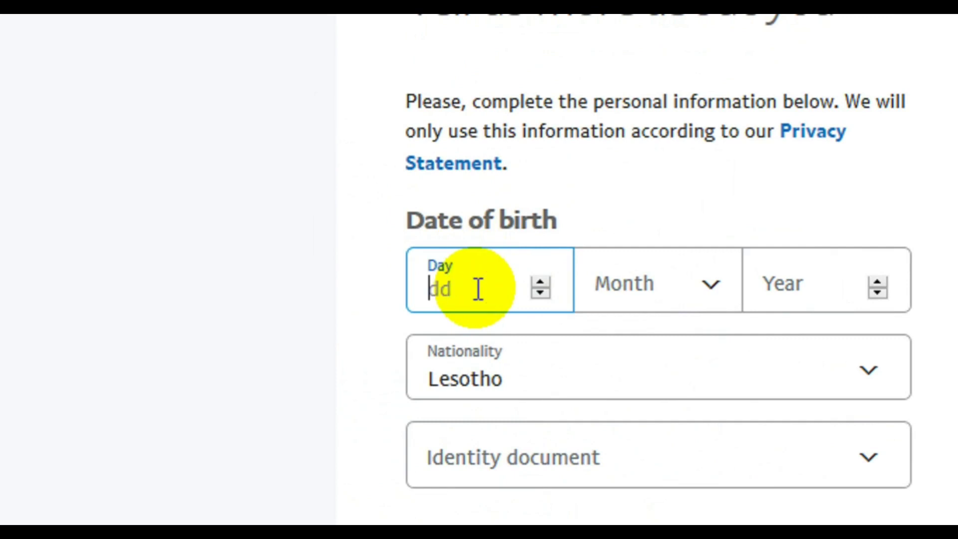
{"action": "type", "text": "9"}
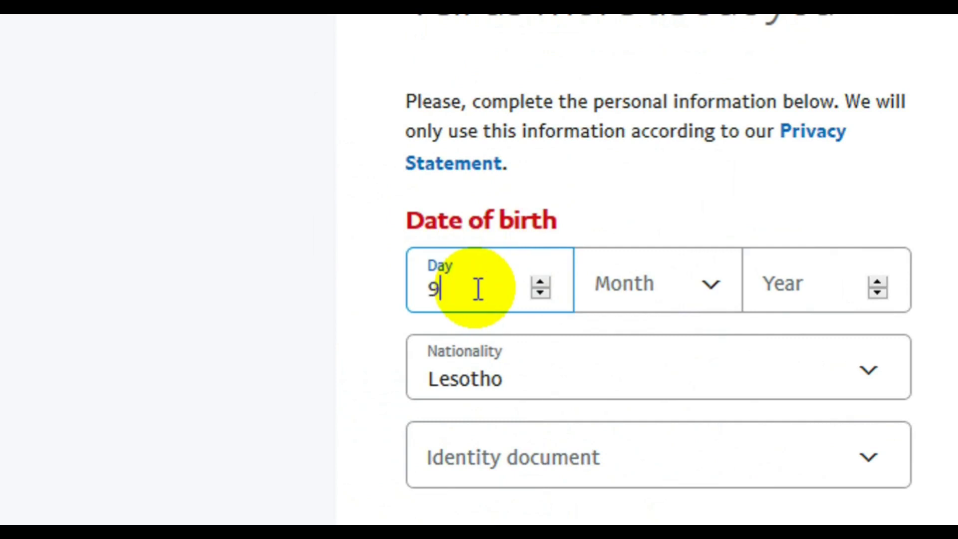
{"action": "key", "text": "BackSpace"}
{"action": "type", "text": "4"}
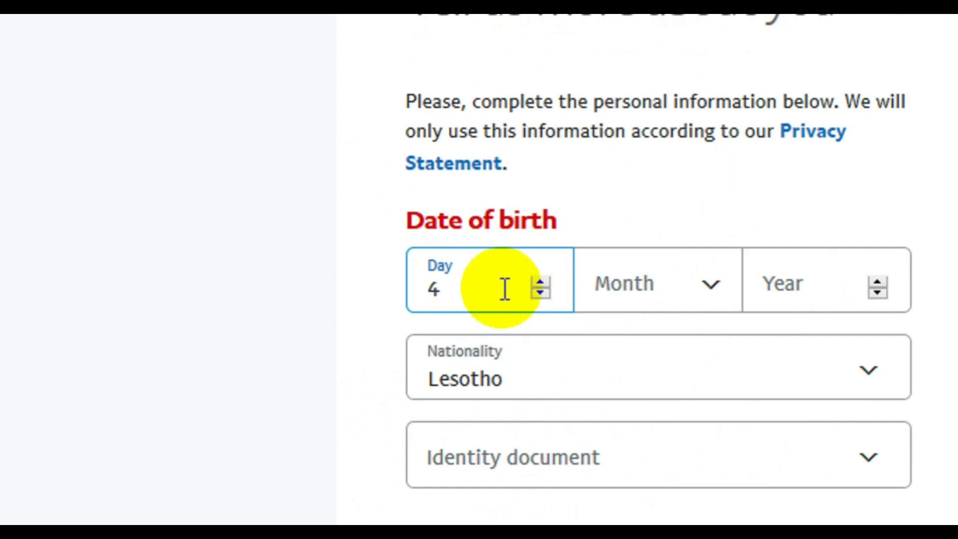
{"action": "left_click", "coordinate": [617, 304]}
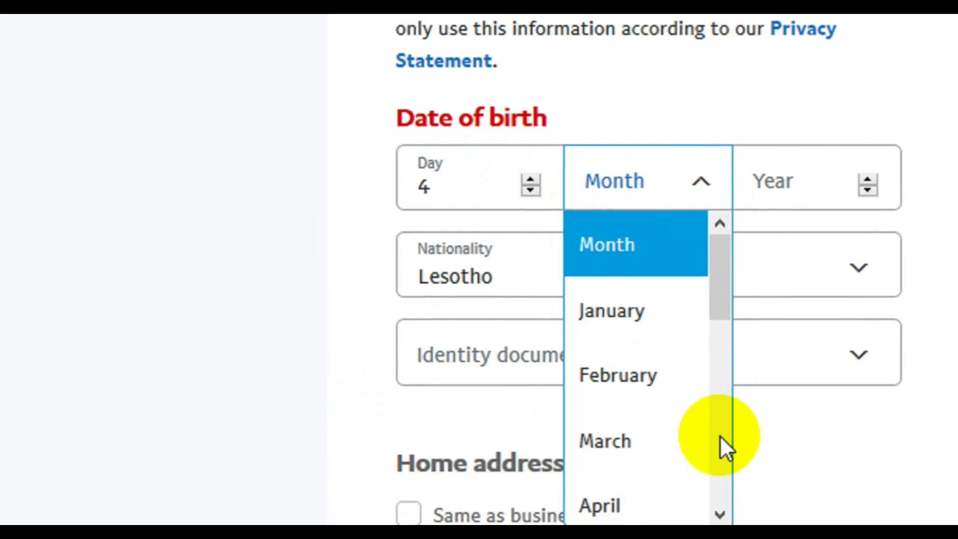
{"action": "left_click", "coordinate": [720, 427]}
{"action": "left_click", "coordinate": [719, 448]}
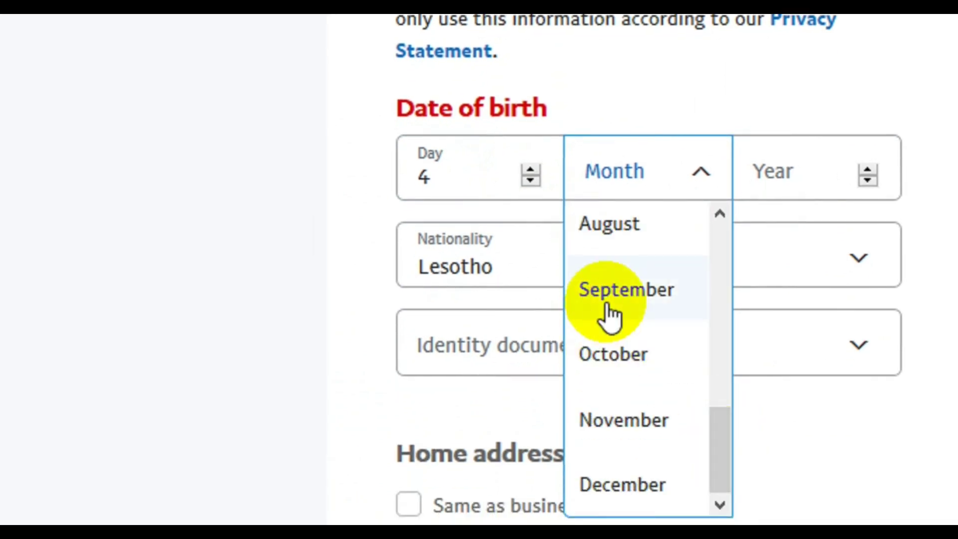
{"action": "left_click", "coordinate": [606, 304]}
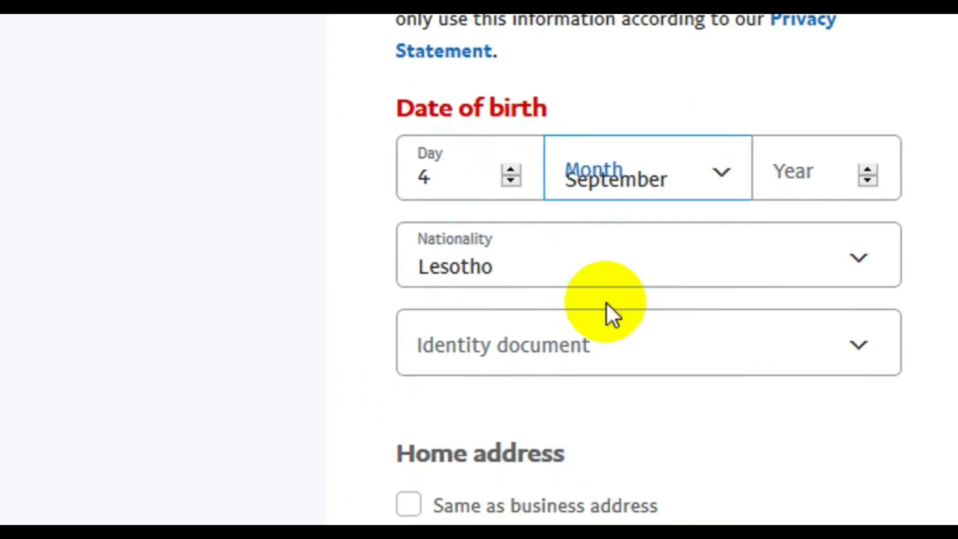
Set the birth year to 1986, keeping the birth day at 4.
{"action": "left_click", "coordinate": [511, 169]}
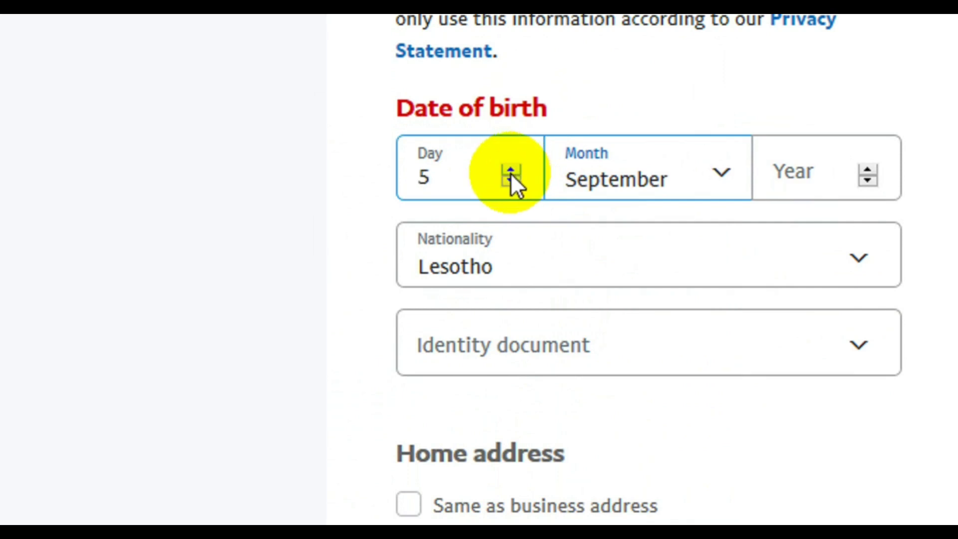
{"action": "left_click", "coordinate": [511, 180]}
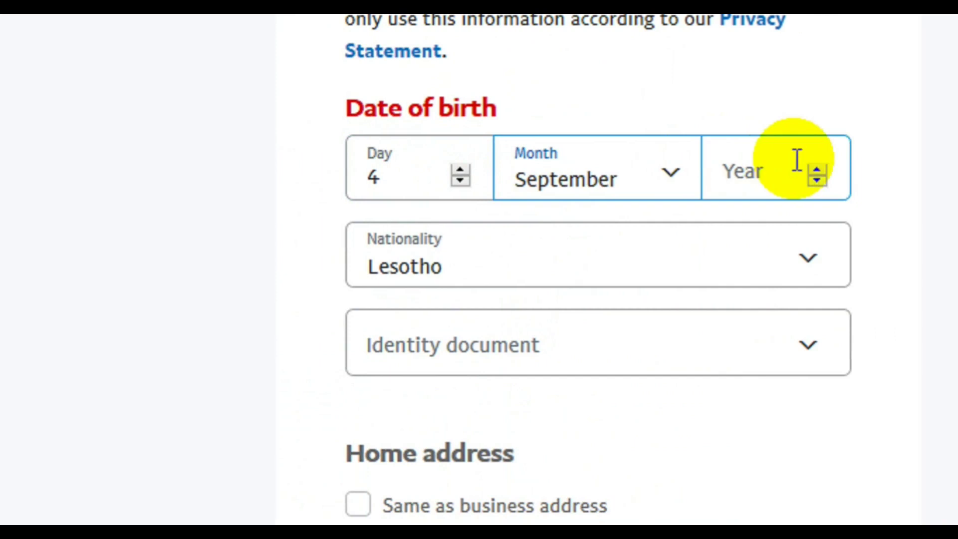
{"action": "left_click", "coordinate": [817, 169]}
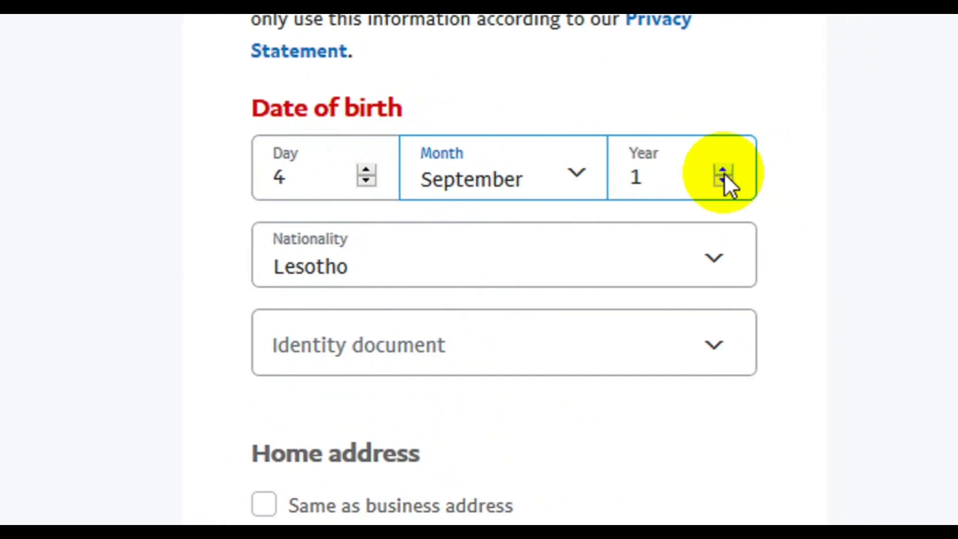
{"action": "left_click", "coordinate": [723, 183]}
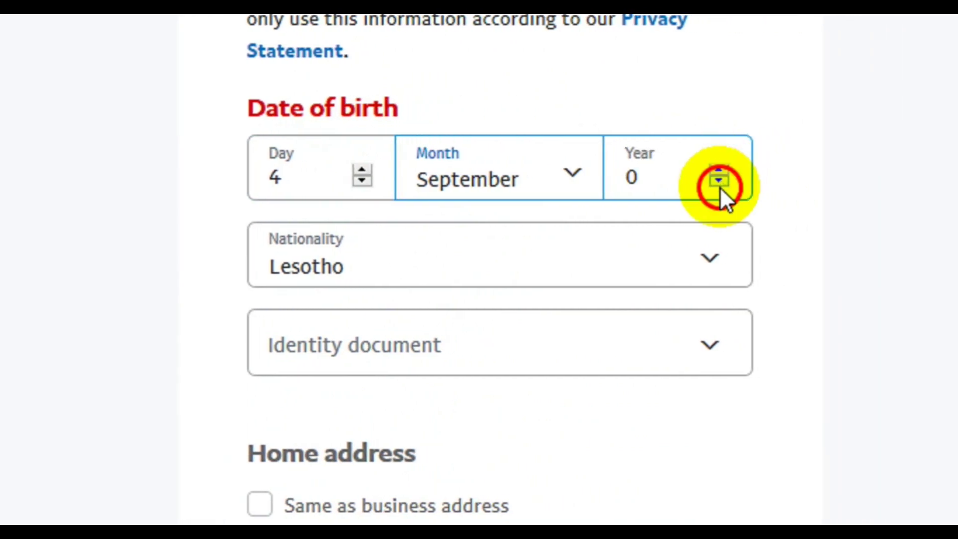
{"action": "left_click", "coordinate": [719, 185]}
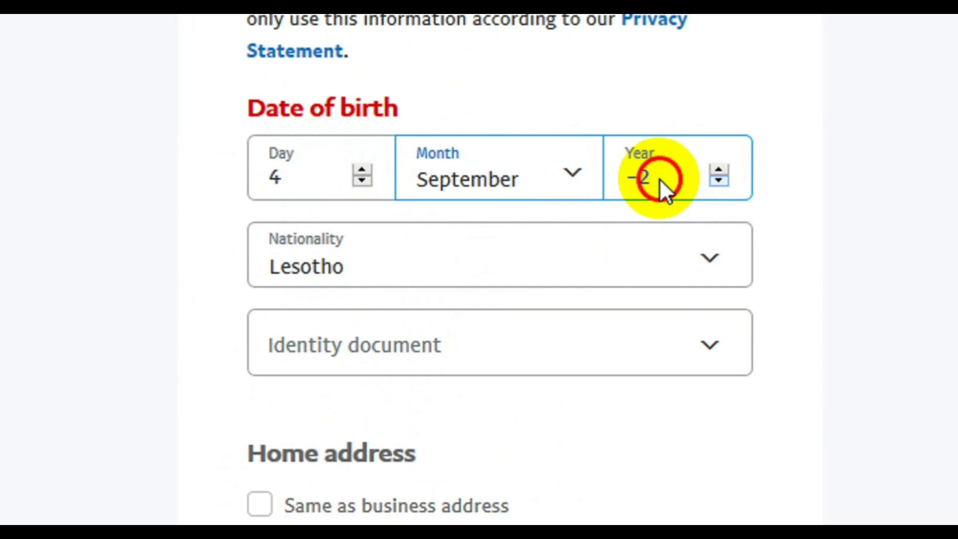
{"action": "left_click", "coordinate": [659, 178]}
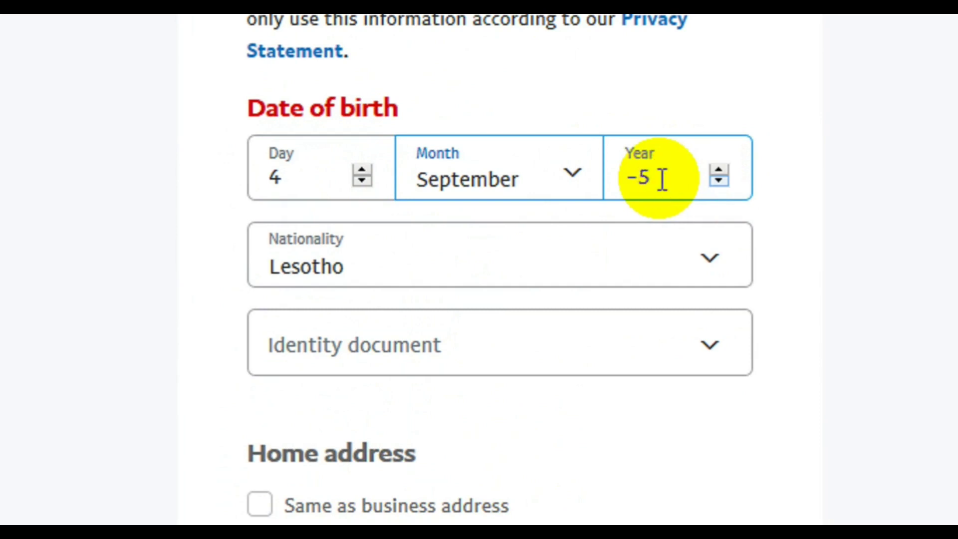
{"action": "key", "text": "BackSpace"}
{"action": "key", "text": "BackSpace"}
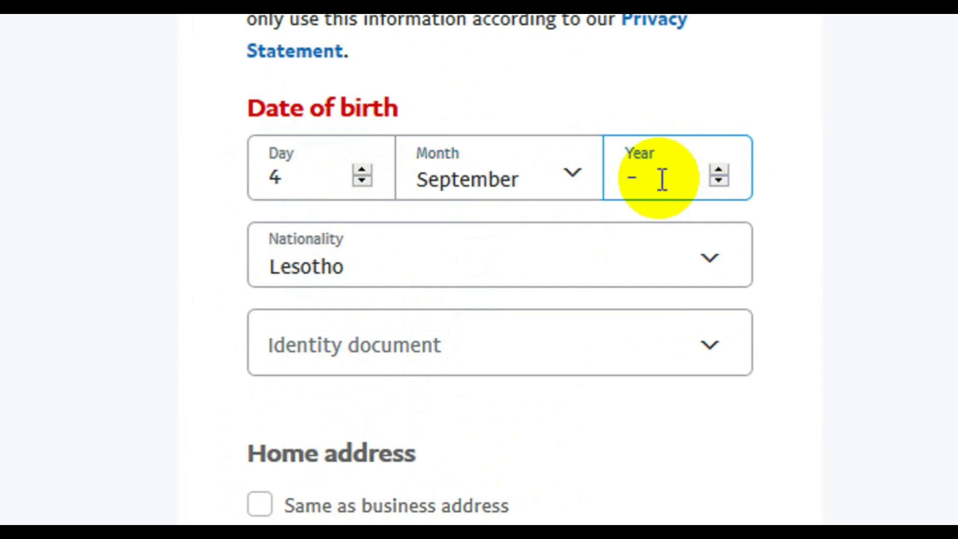
{"action": "left_click", "coordinate": [708, 260]}
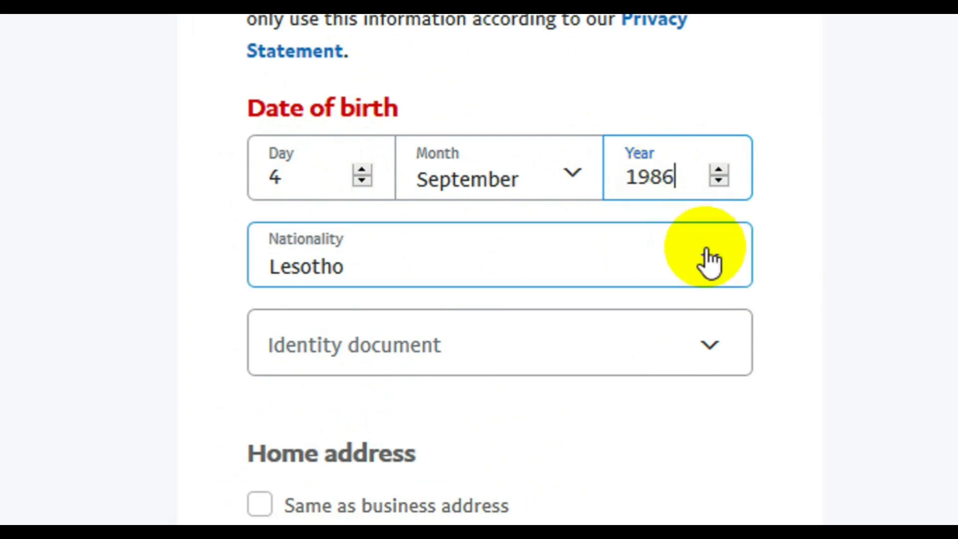
{"action": "left_click", "coordinate": [710, 260]}
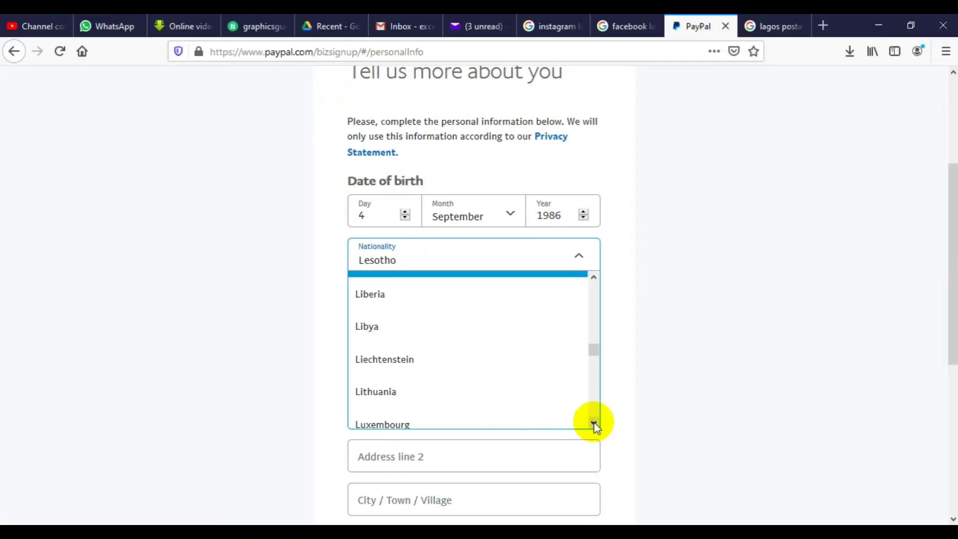
Scroll the nationality list and change the nationality from Lesotho to Nigeria.
{"action": "left_click", "coordinate": [595, 424]}
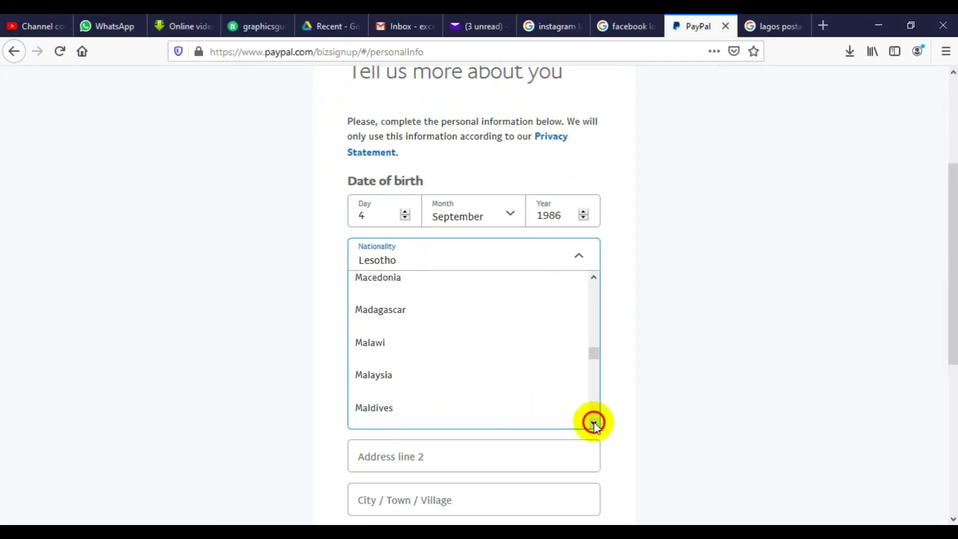
{"action": "left_click", "coordinate": [594, 423]}
{"action": "left_click", "coordinate": [594, 423]}
{"action": "left_click", "coordinate": [593, 422]}
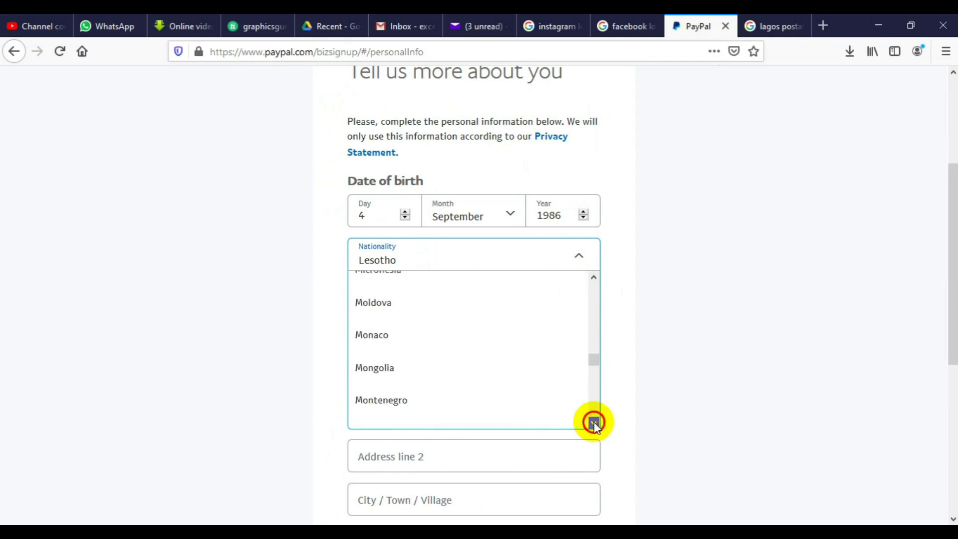
{"action": "left_click", "coordinate": [594, 422]}
{"action": "left_click", "coordinate": [593, 422]}
{"action": "left_click", "coordinate": [594, 423]}
{"action": "left_click", "coordinate": [594, 423]}
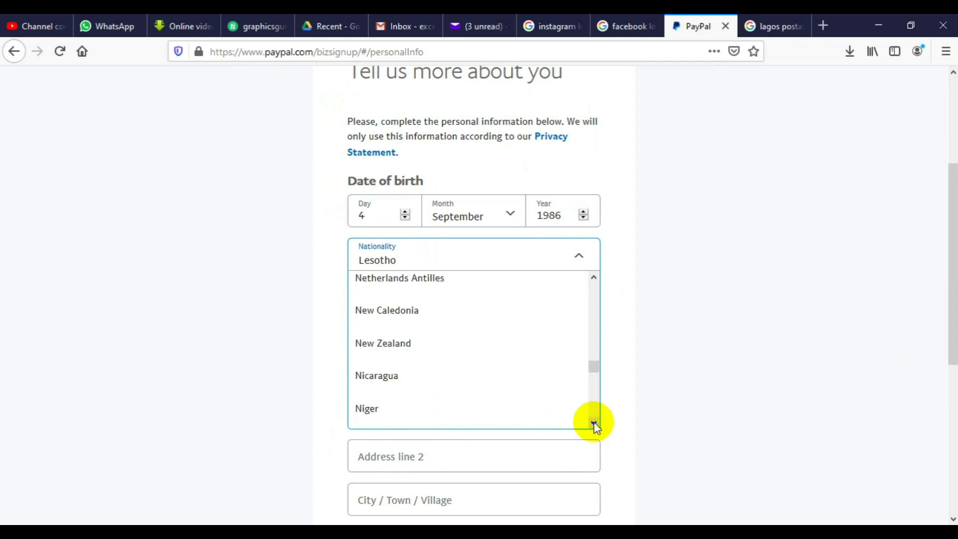
{"action": "left_click", "coordinate": [593, 423]}
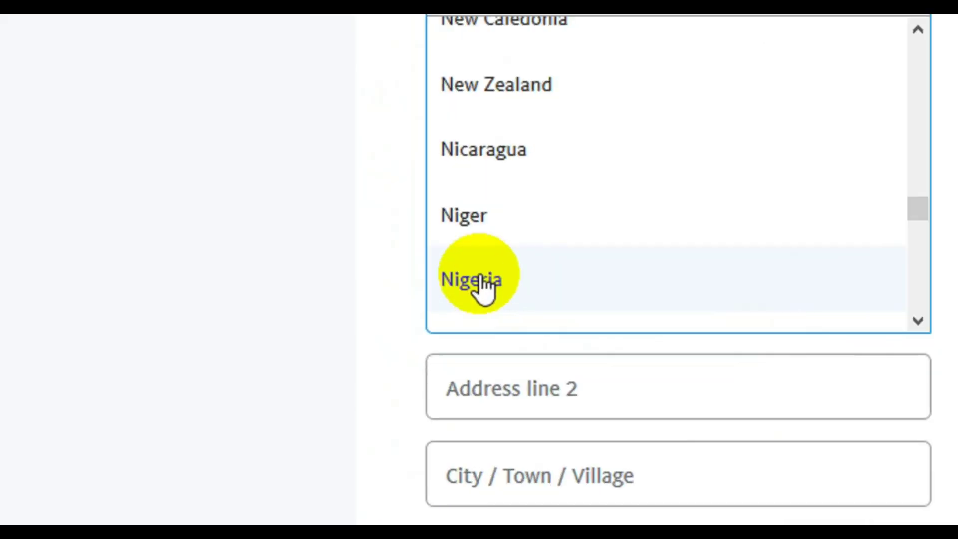
{"action": "left_click", "coordinate": [481, 275]}
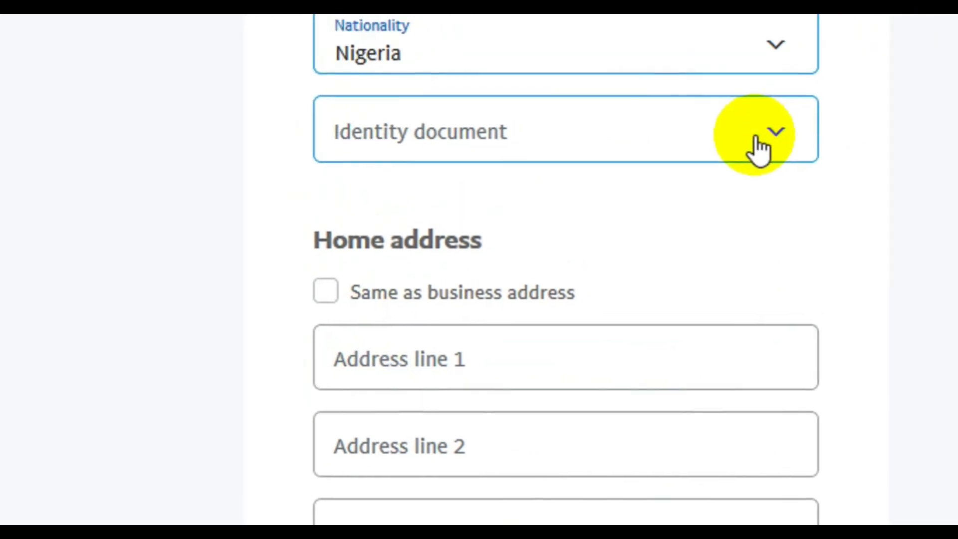
Choose National ID as the identity document.
{"action": "left_click", "coordinate": [741, 155]}
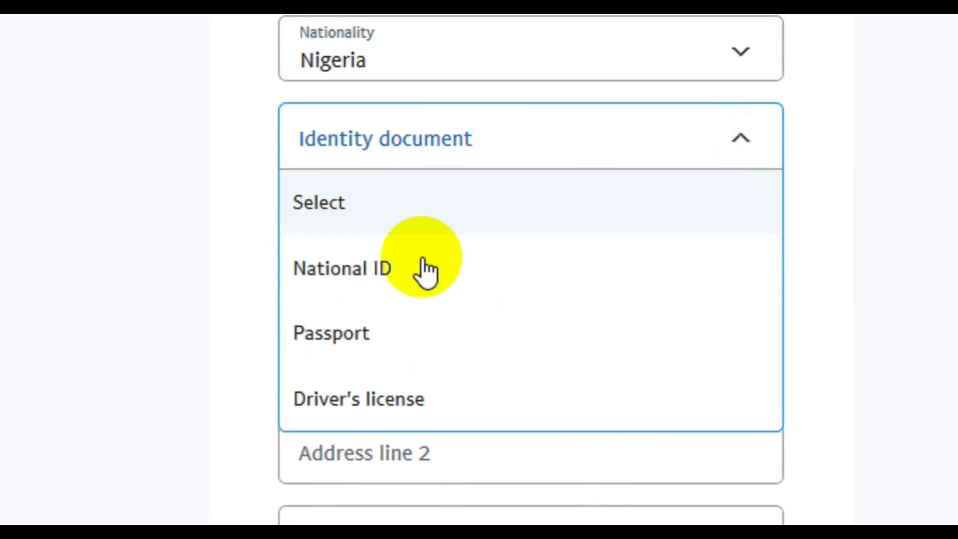
{"action": "left_click", "coordinate": [364, 289]}
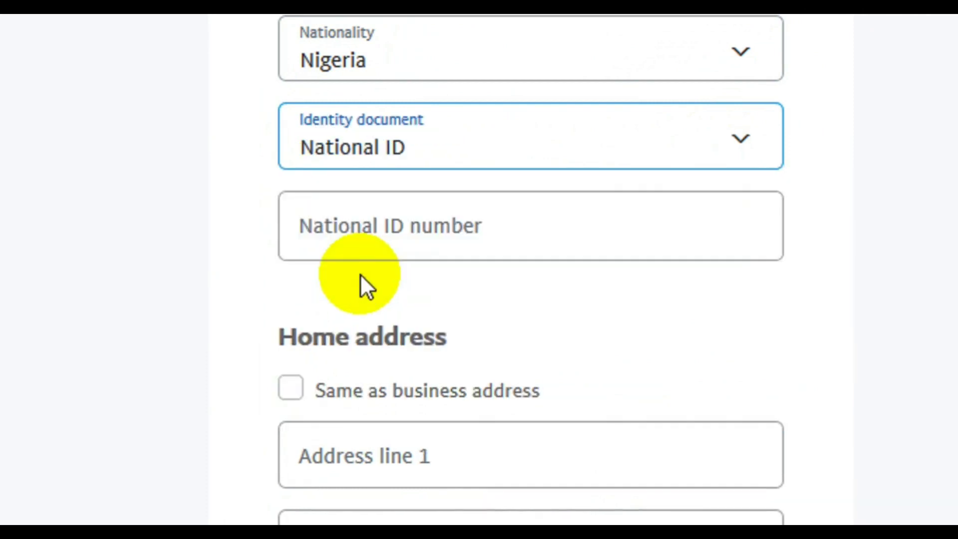
{"action": "left_click", "coordinate": [423, 239]}
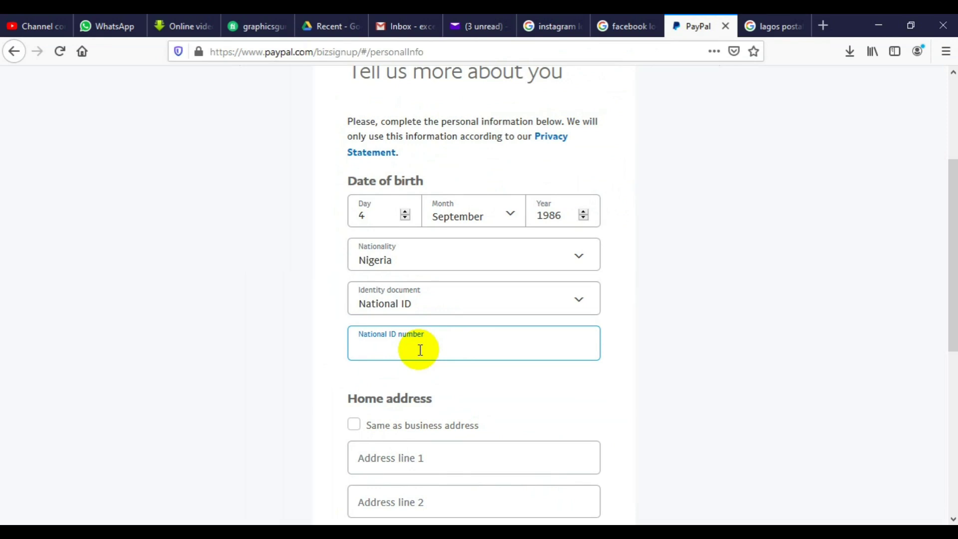
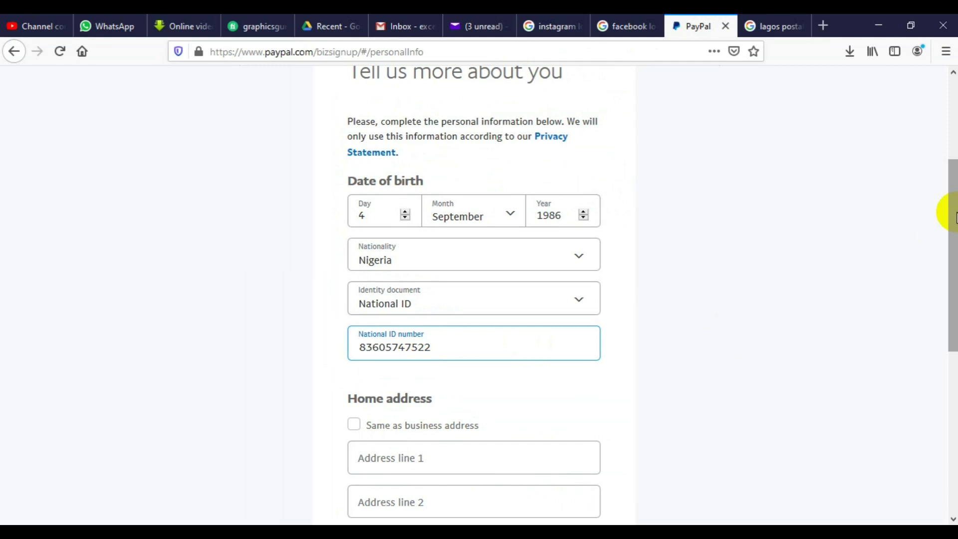
Enter the national ID number, tick 'Same as business address', and submit the form.
{"action": "left_click_drag", "start_coordinate": [952, 209], "coordinate": [951, 226]}
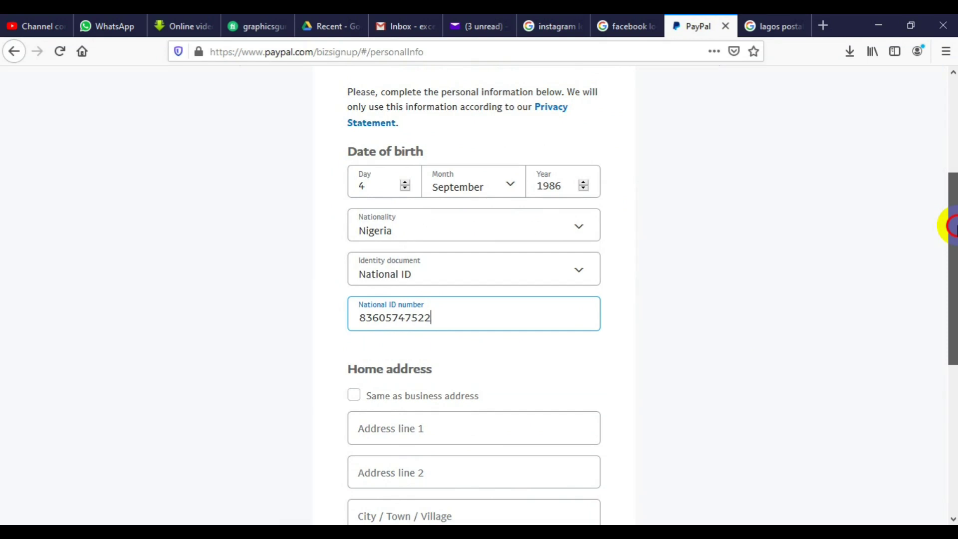
{"action": "scroll", "coordinate": [952, 226], "scroll_direction": "down", "scroll_amount": 3}
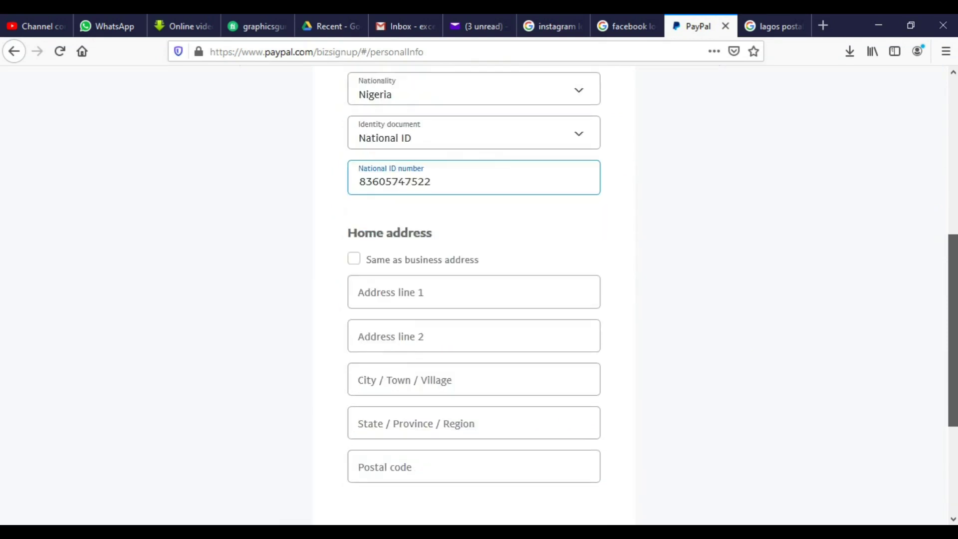
{"action": "scroll", "coordinate": [952, 226], "scroll_direction": "down", "scroll_amount": 1}
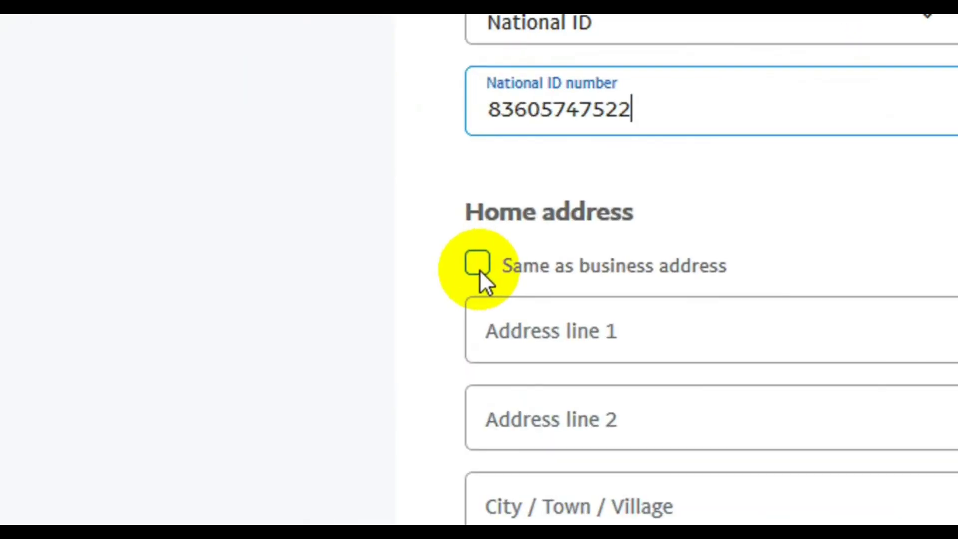
{"action": "left_click", "coordinate": [479, 269]}
{"action": "left_click", "coordinate": [478, 264]}
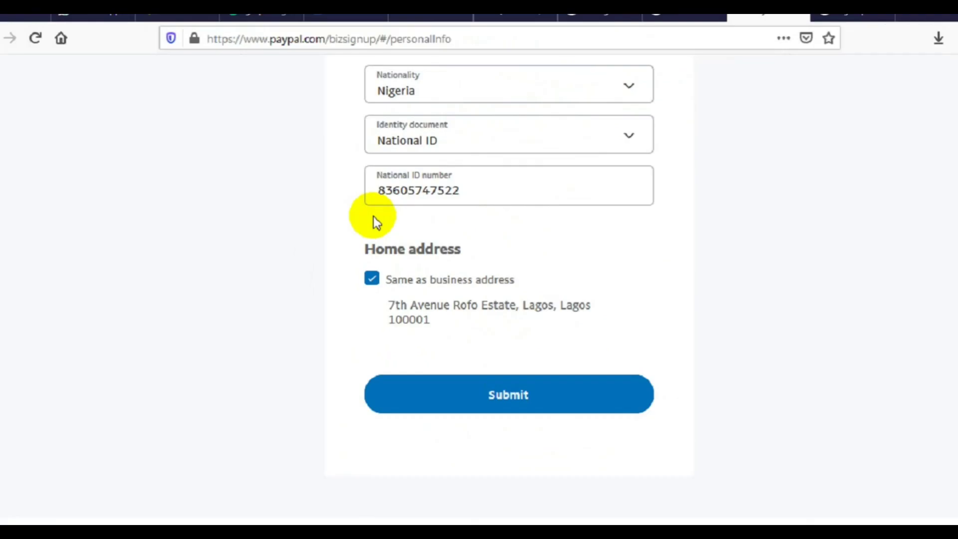
{"action": "left_click", "coordinate": [459, 364]}
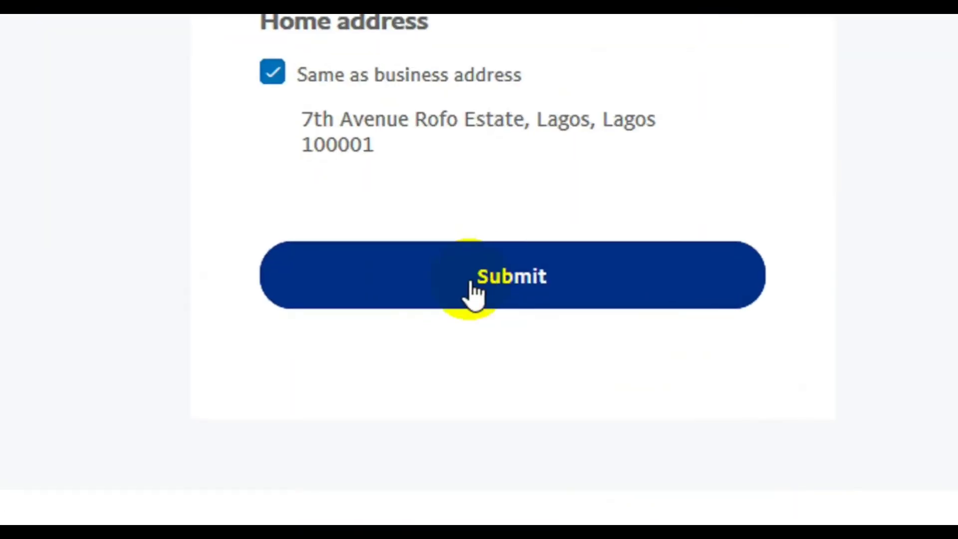
{"action": "left_click", "coordinate": [510, 295]}
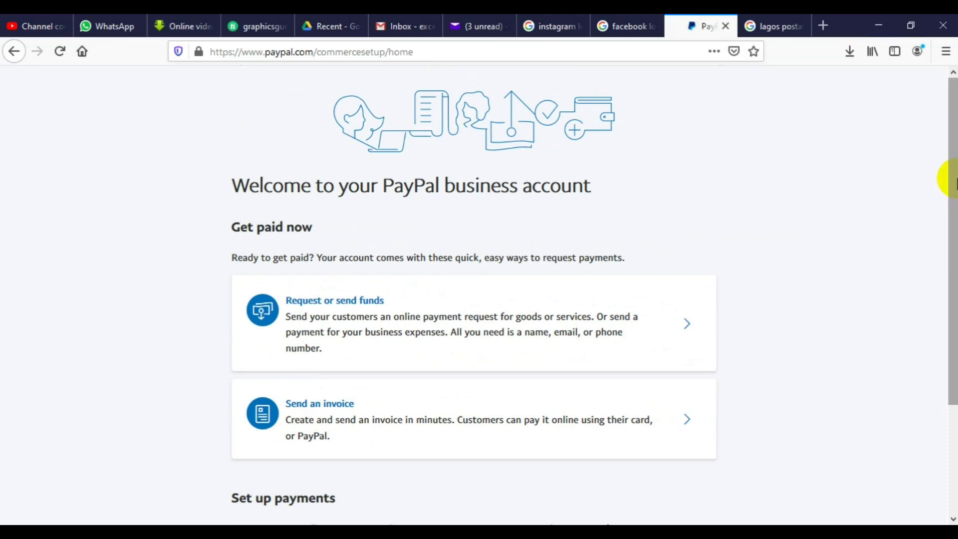
Scroll through the business welcome page to review Get paid now and Set up payments.
{"action": "scroll", "coordinate": [948, 215], "scroll_direction": "down", "scroll_amount": 2}
{"action": "scroll", "coordinate": [479, 295], "scroll_direction": "down", "scroll_amount": 3}
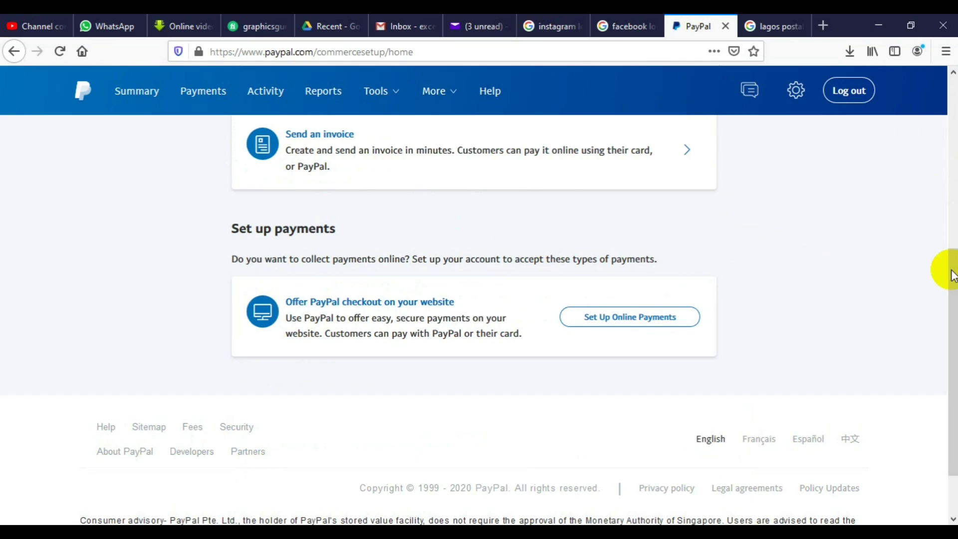
{"action": "left_click_drag", "start_coordinate": [952, 274], "coordinate": [954, 175]}
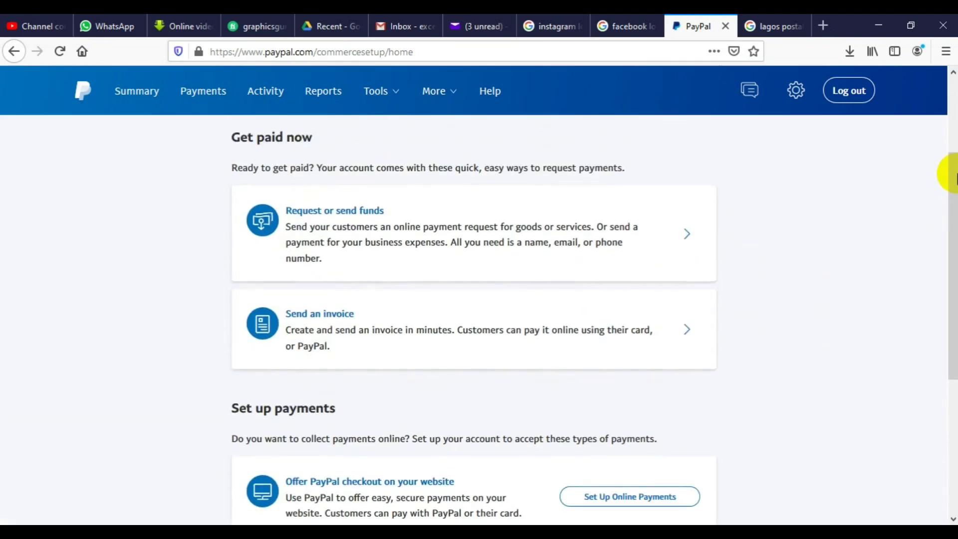